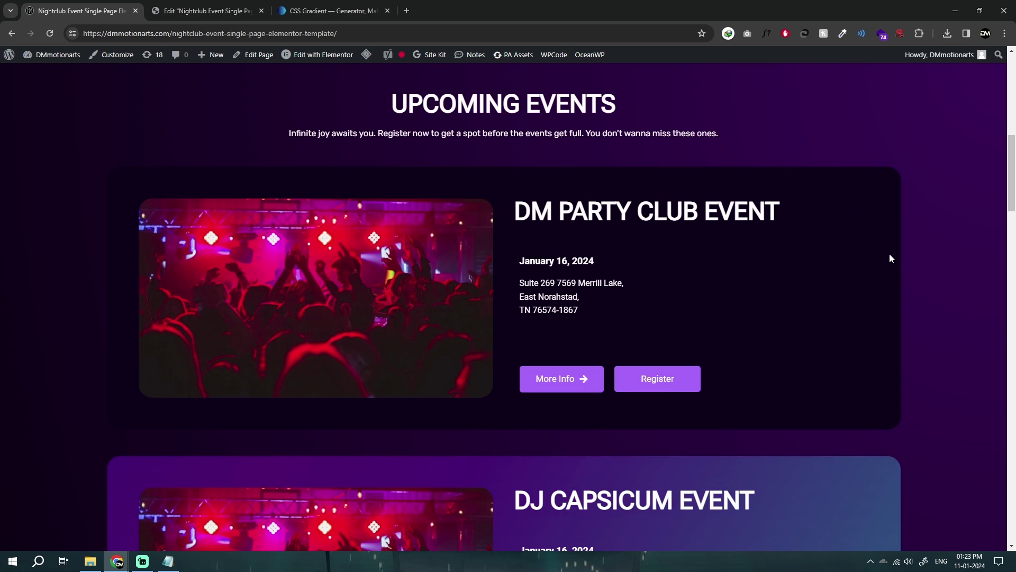
Step: Switch to the Elementor editor for the Nightclub Event page
scroll(890, 258, "down", 5)
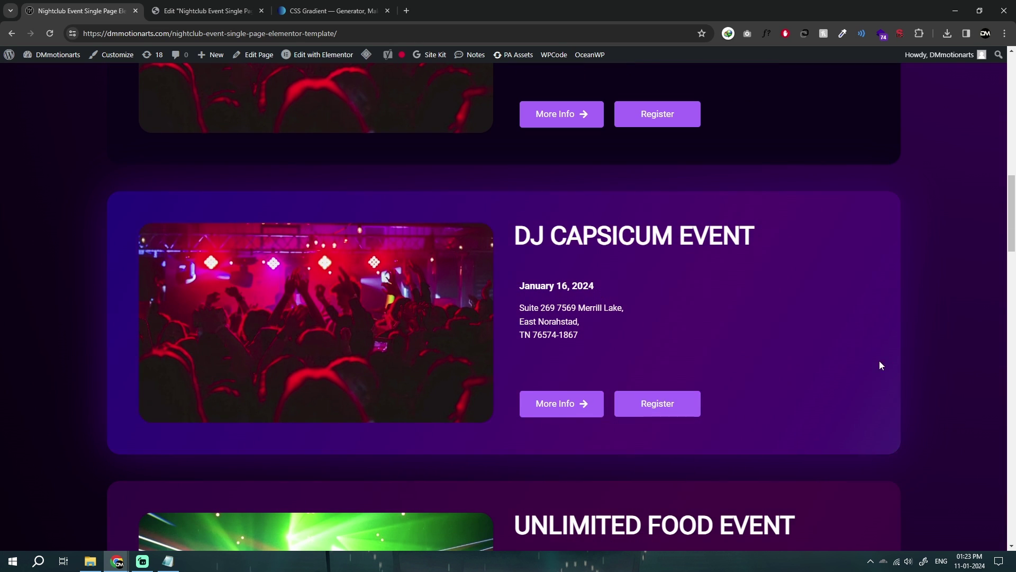
scroll(883, 361, "down", 5)
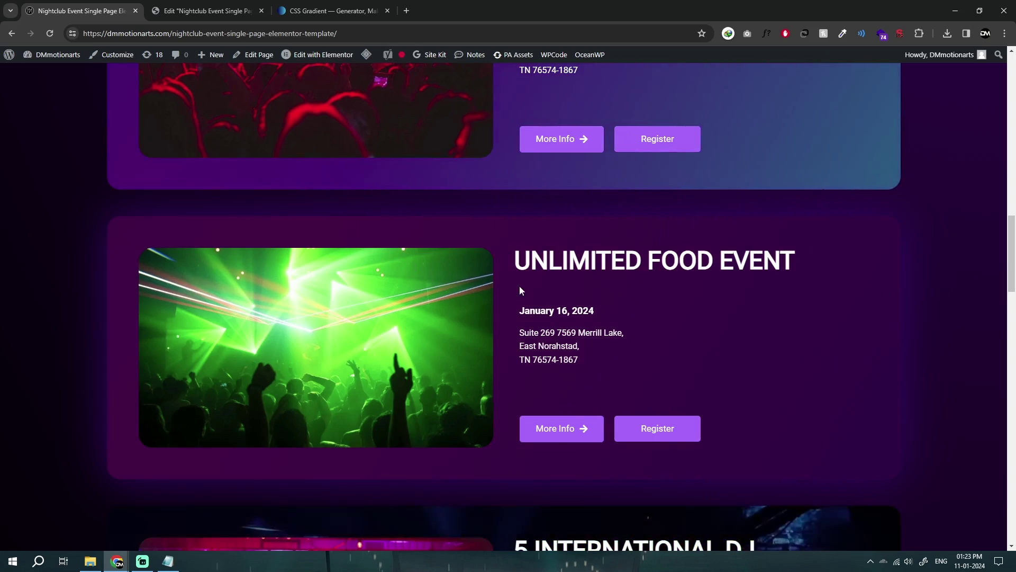
scroll(962, 382, "up", 15)
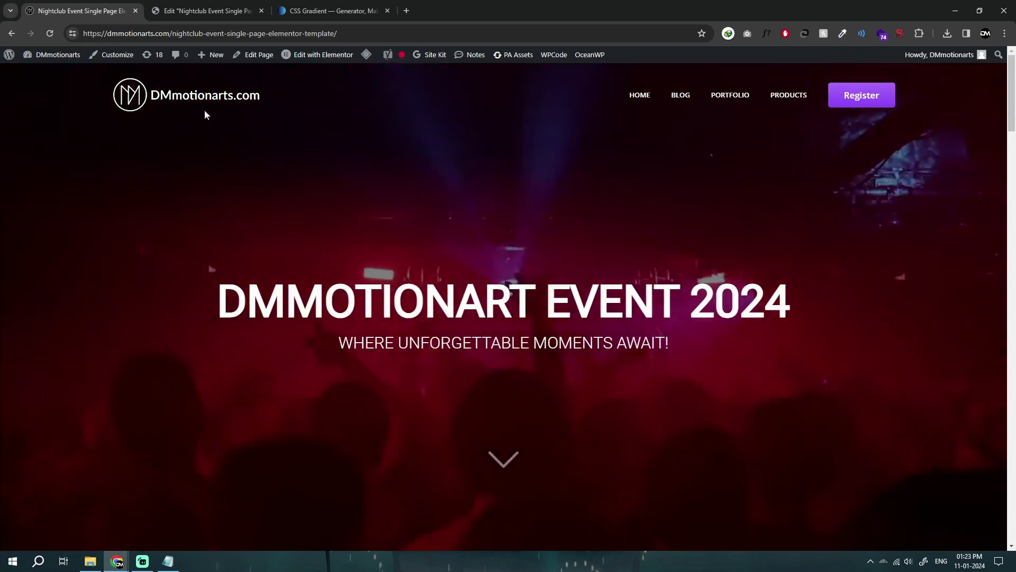
scroll(479, 253, "down", 4)
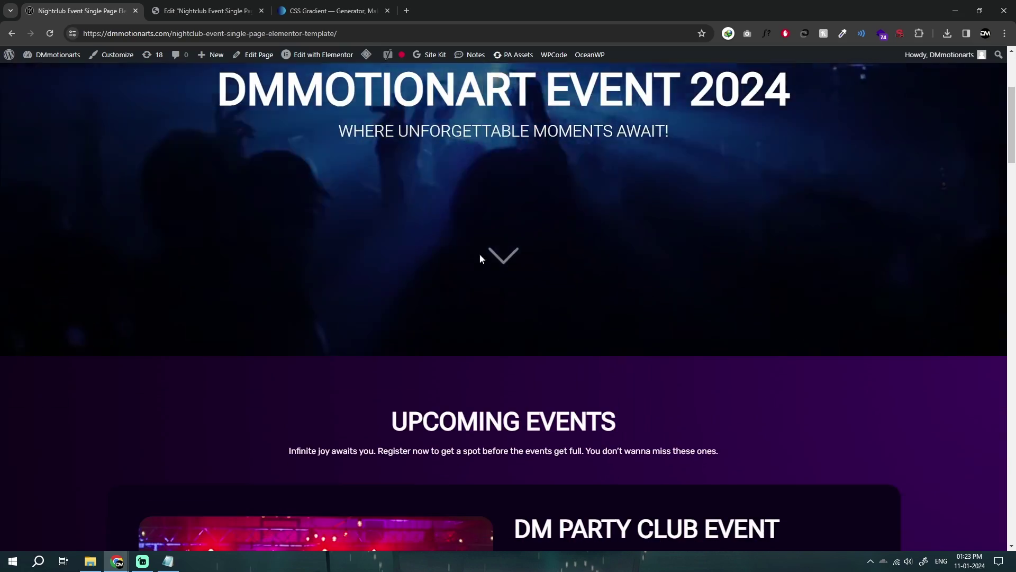
scroll(490, 256, "up", 3)
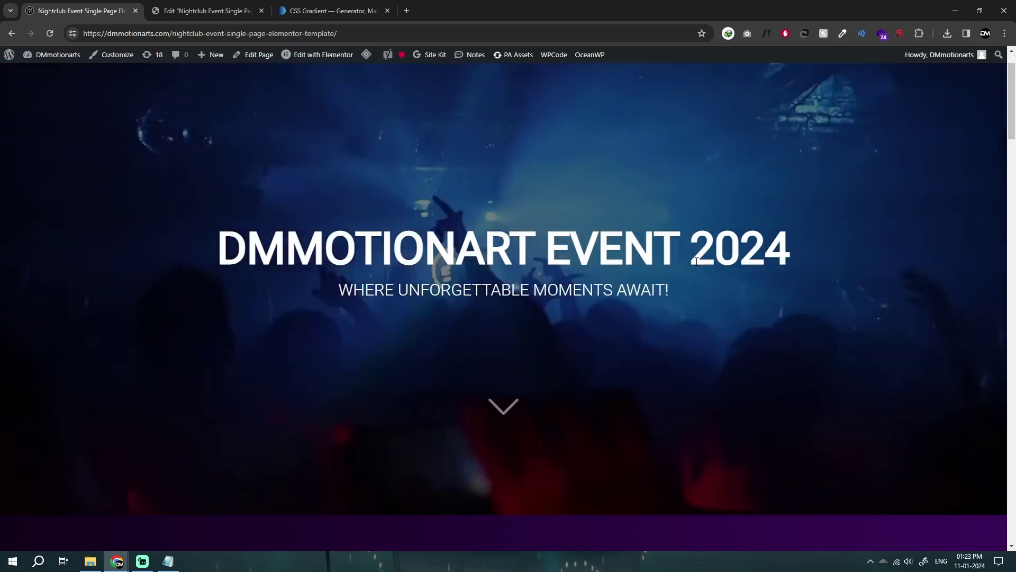
scroll(389, 387, "down", 10)
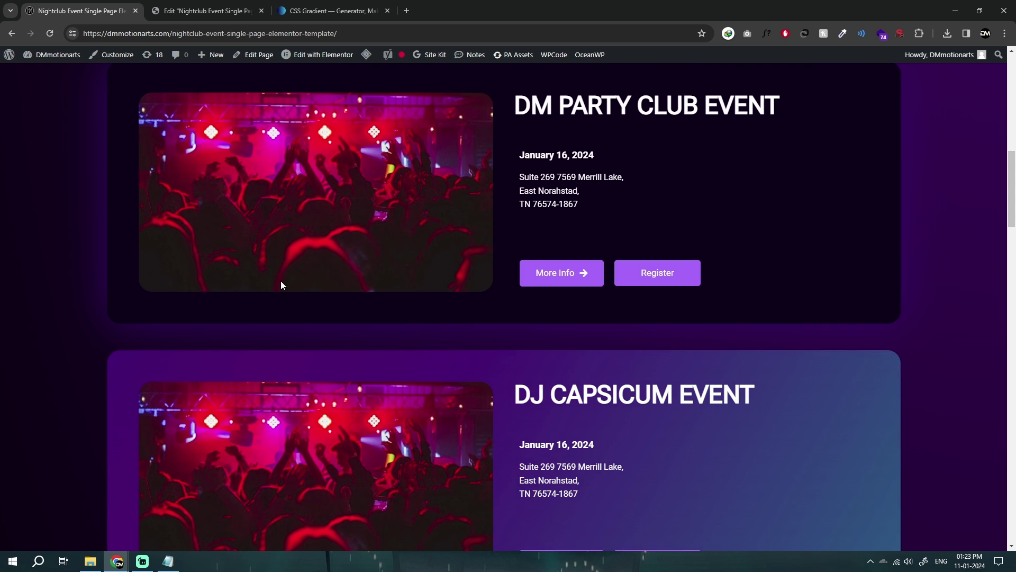
scroll(563, 154, "down", 5)
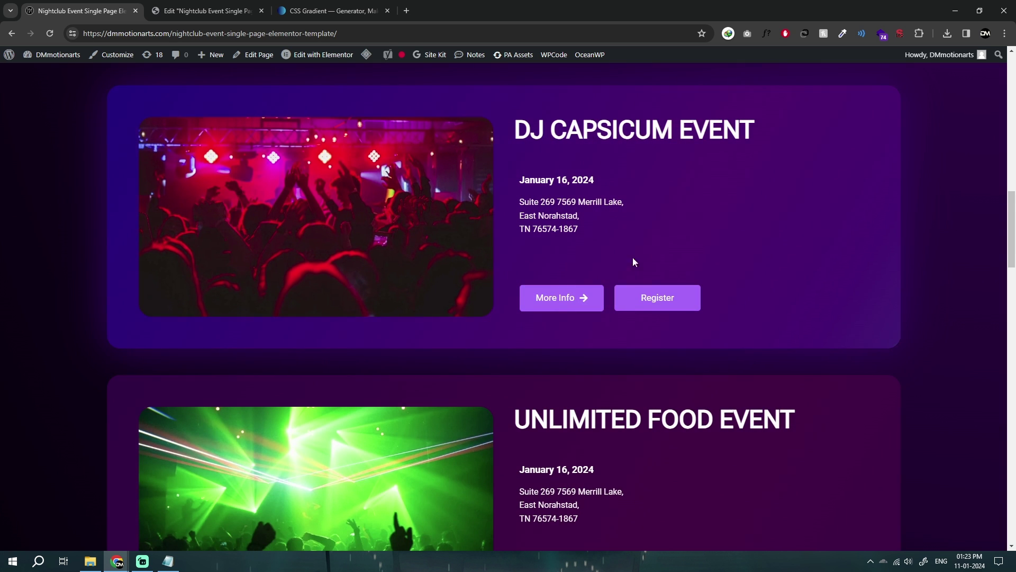
scroll(592, 164, "down", 4)
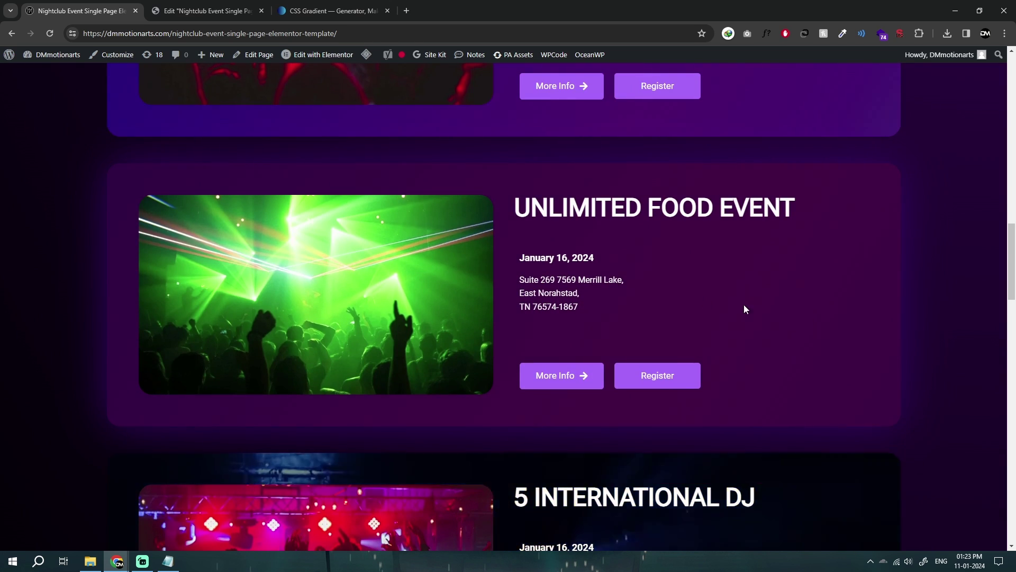
scroll(485, 249, "down", 15)
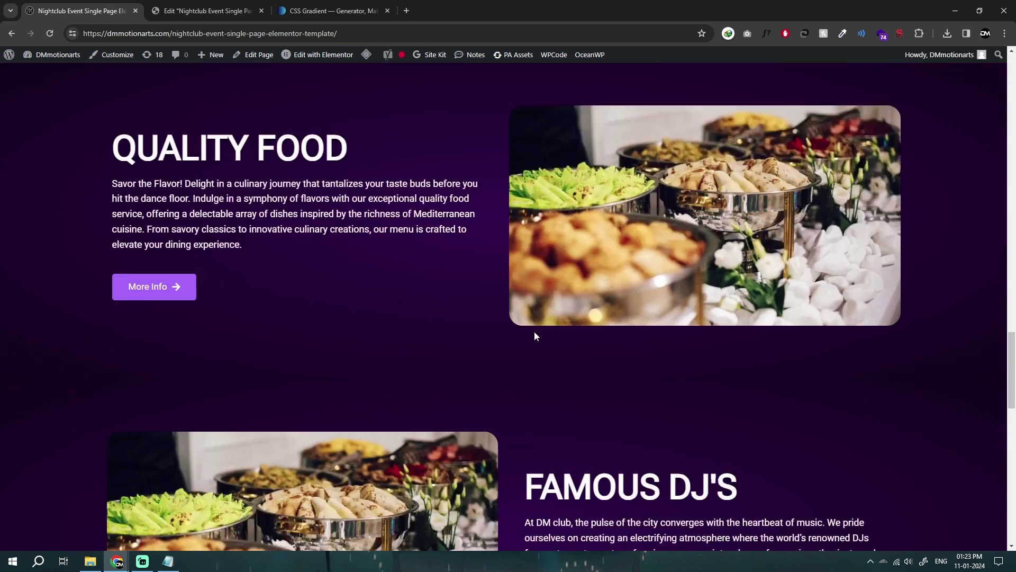
scroll(533, 341, "down", 6)
scroll(487, 318, "up", 20)
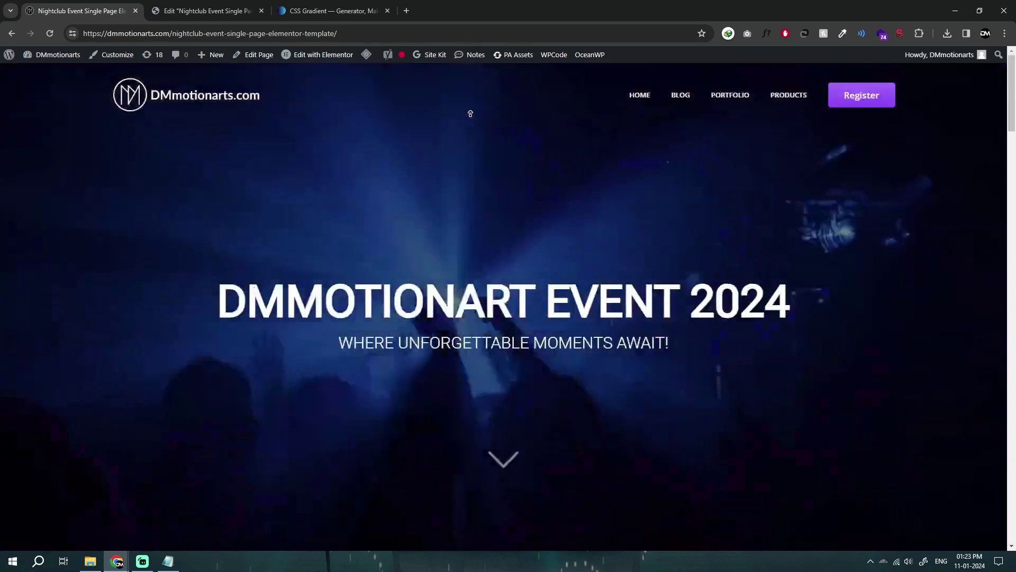
left_click(206, 6)
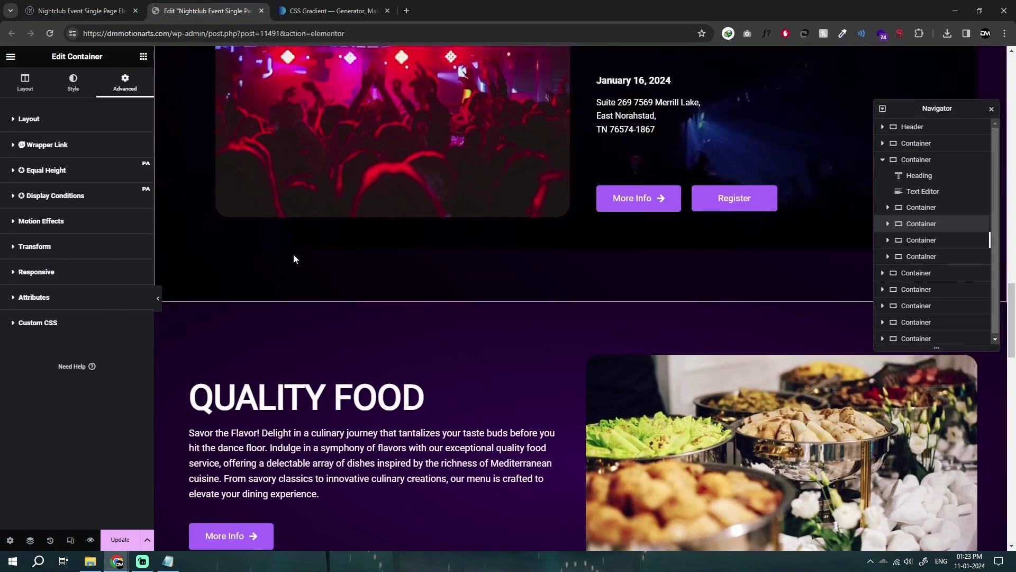
Step: Select the DM Party Club card container and view its empty Advanced Custom CSS
scroll(294, 253, "down", 3)
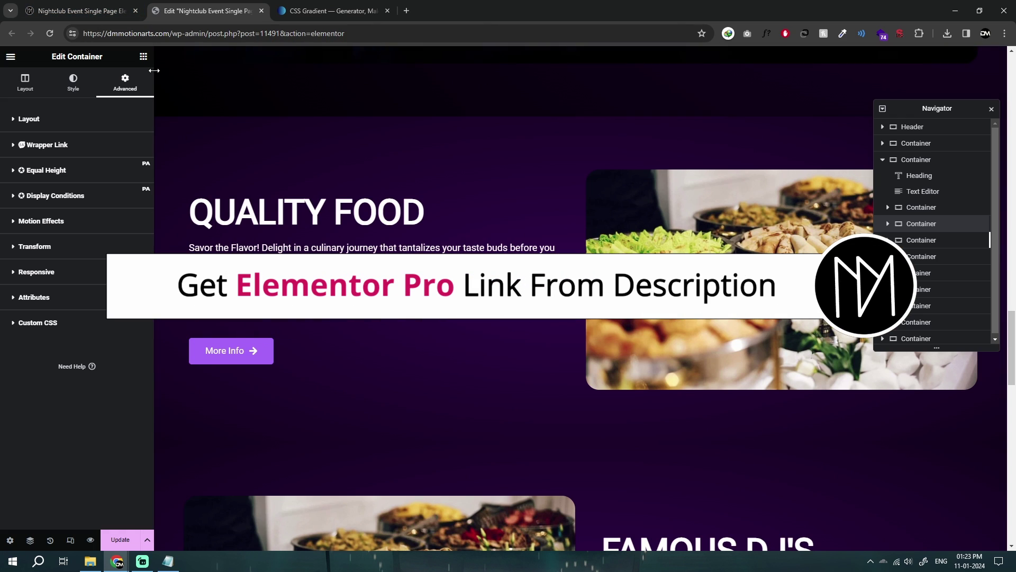
scroll(503, 328, "down", 10)
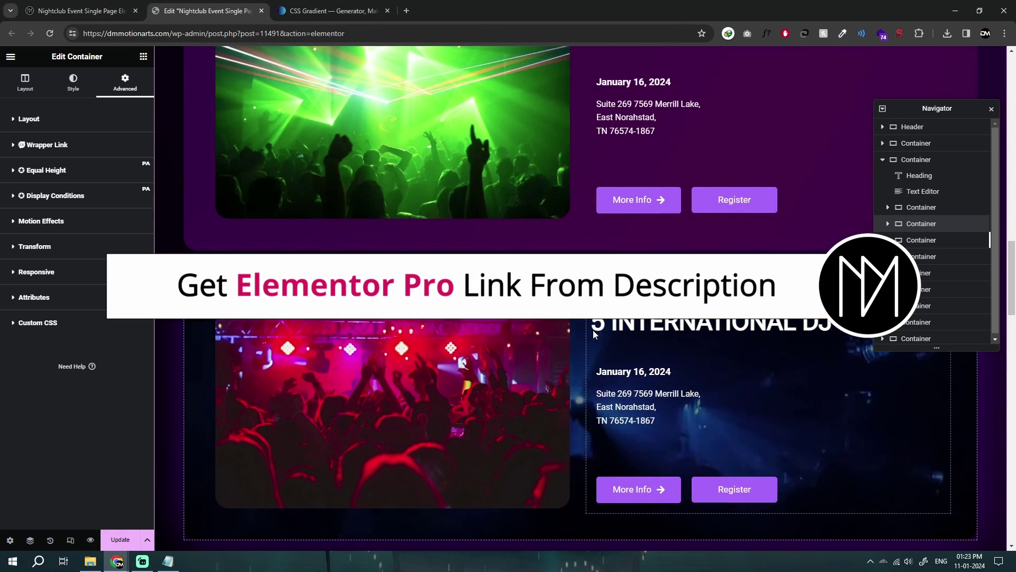
scroll(593, 330, "up", 3)
scroll(580, 336, "up", 10)
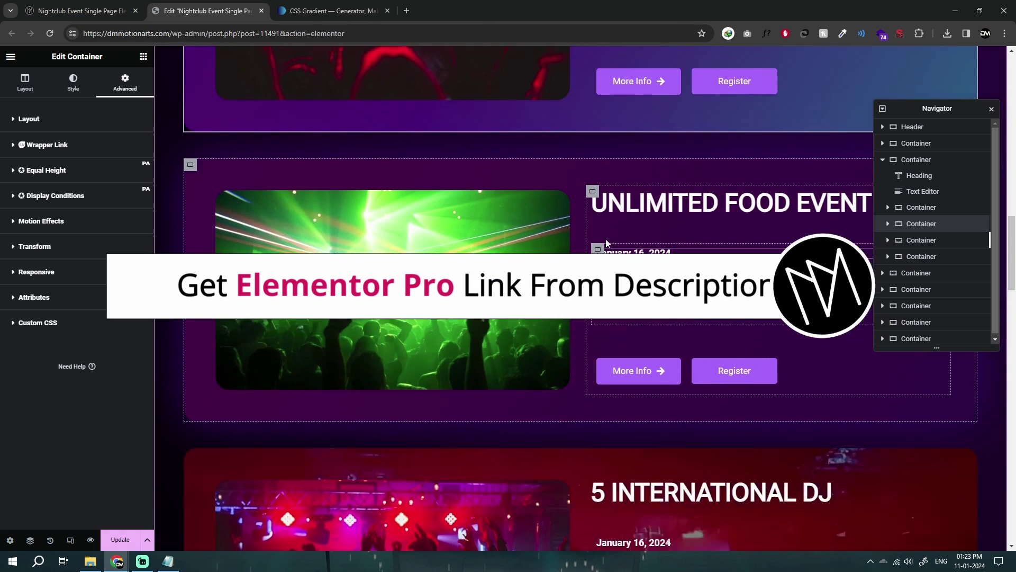
scroll(579, 334, "up", 3)
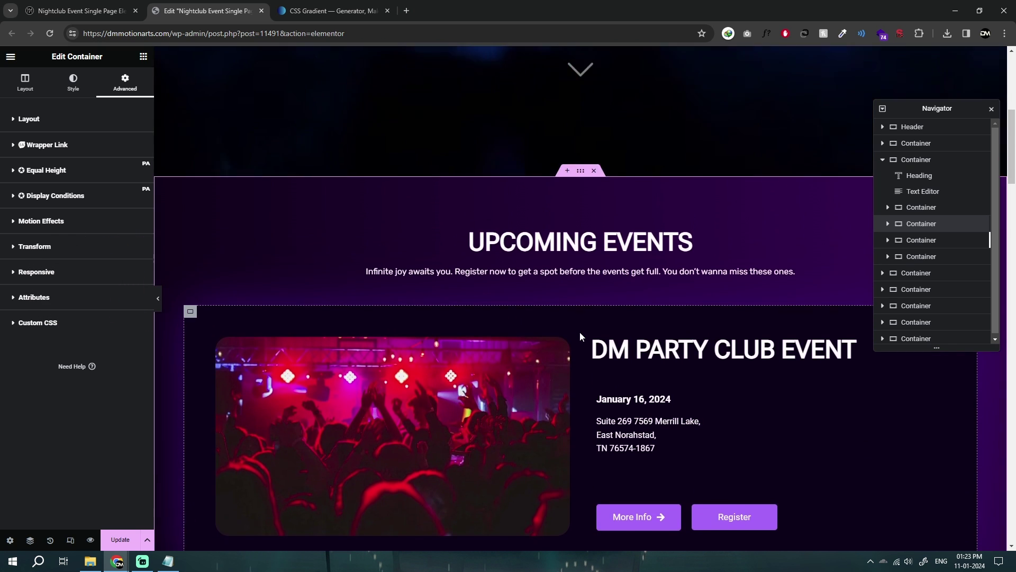
scroll(578, 312, "down", 4)
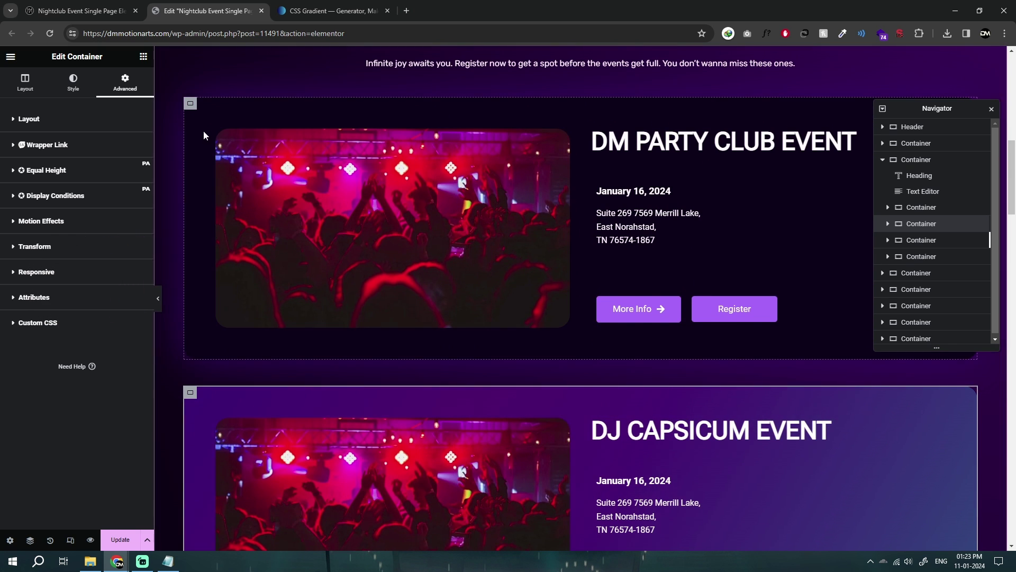
left_click(189, 104)
left_click(127, 88)
scroll(46, 398, "down", 5)
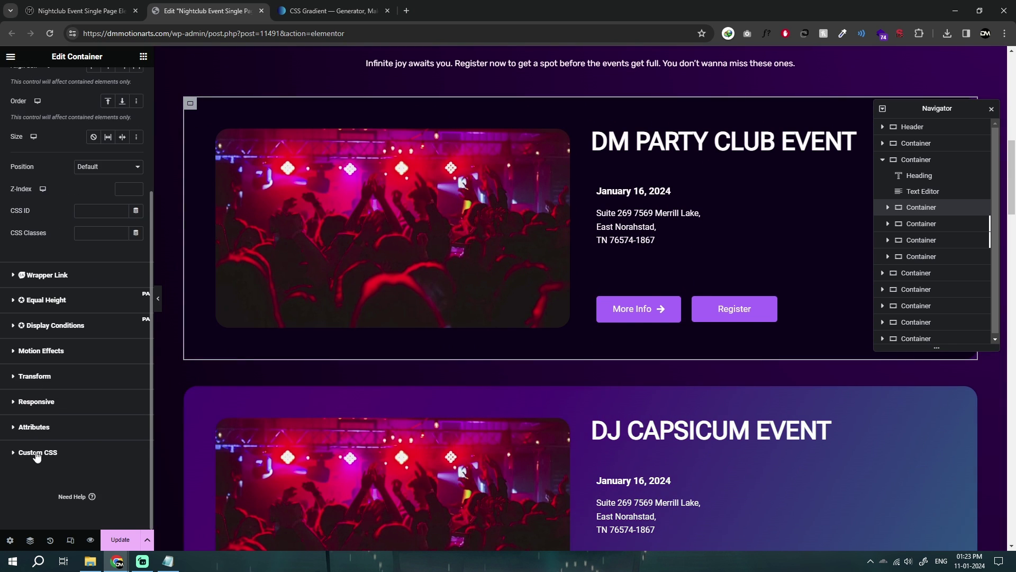
left_click(39, 451)
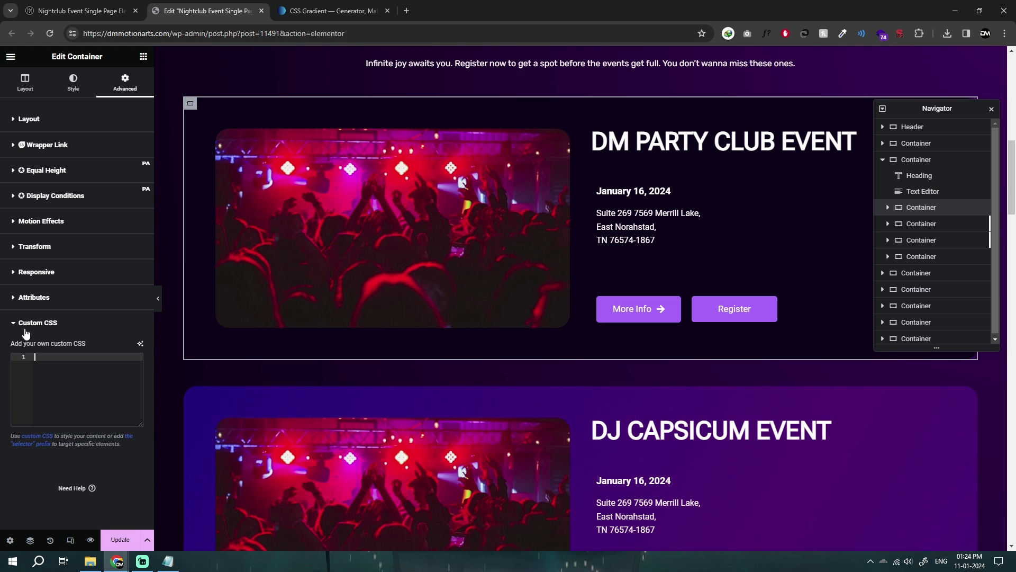
scroll(350, 323, "down", 10)
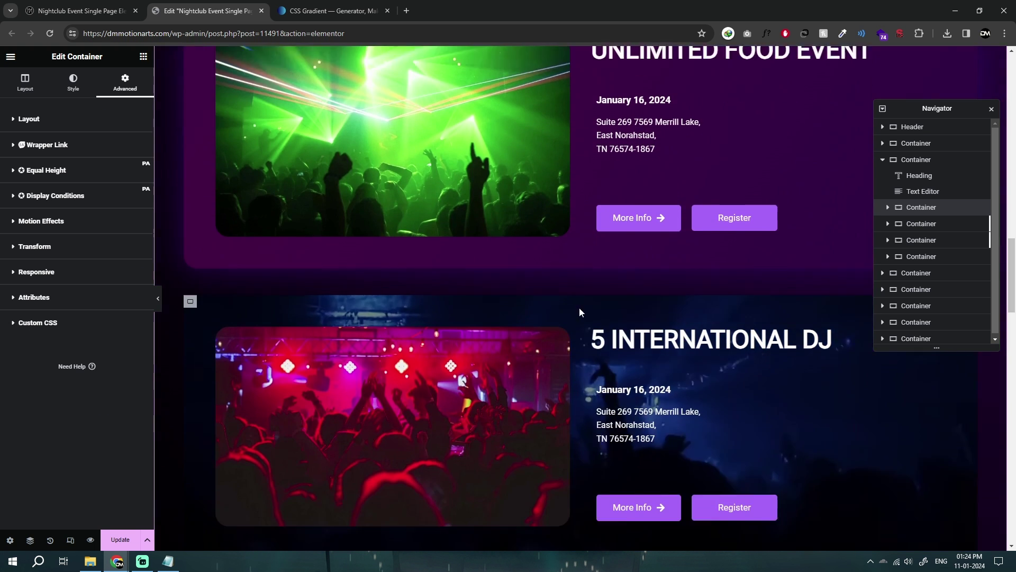
scroll(581, 267, "down", 4)
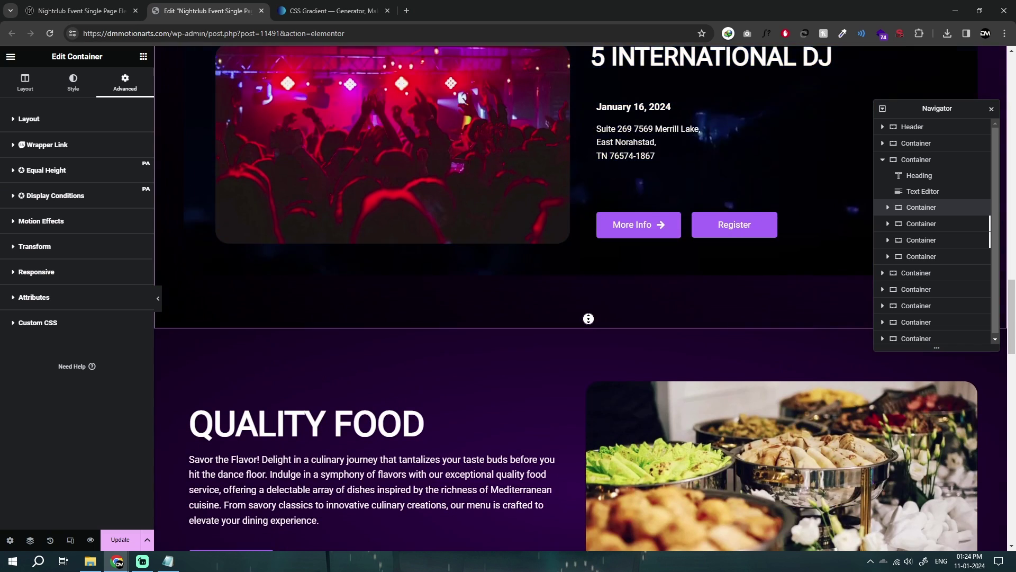
scroll(530, 296, "up", 1)
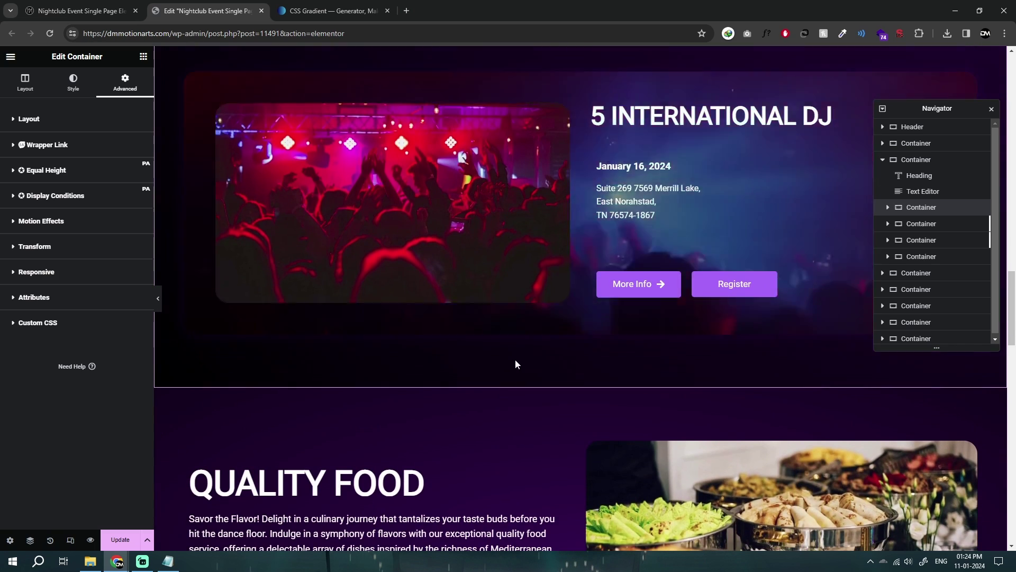
scroll(355, 332, "up", 11)
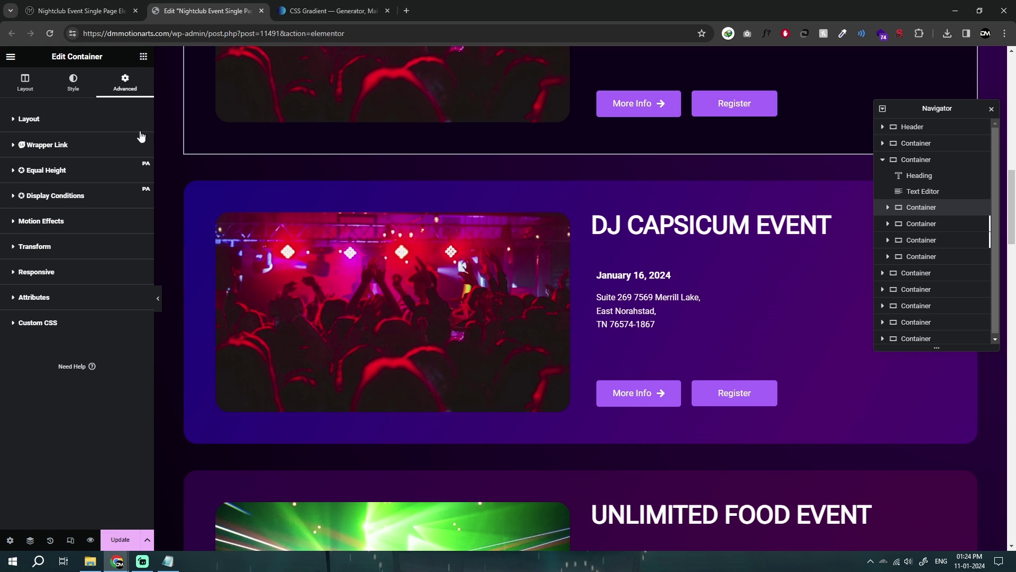
Step: Add a one-column Flexbox container below the 5 International DJ card
left_click(143, 56)
scroll(466, 339, "down", 14)
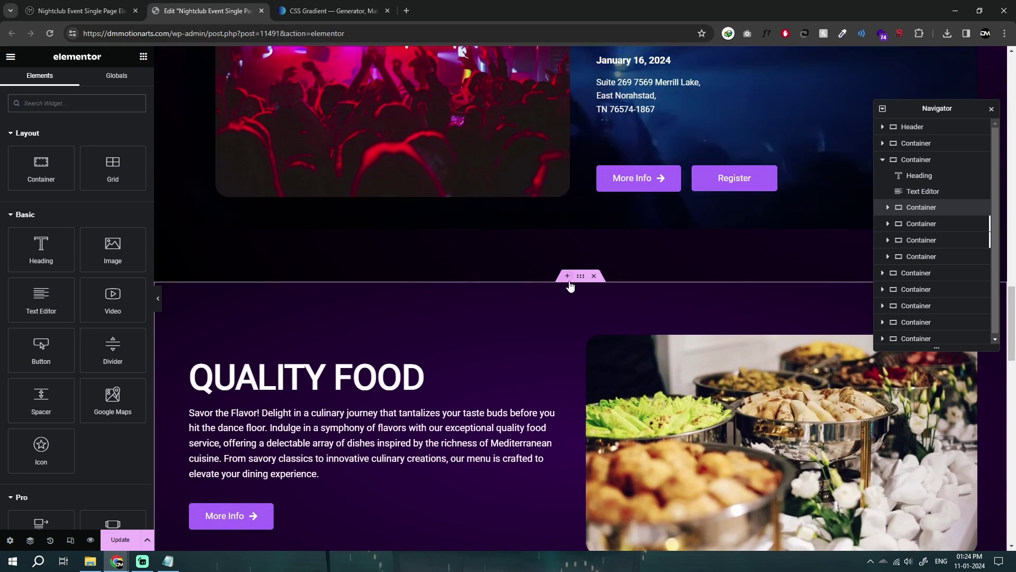
left_click(567, 276)
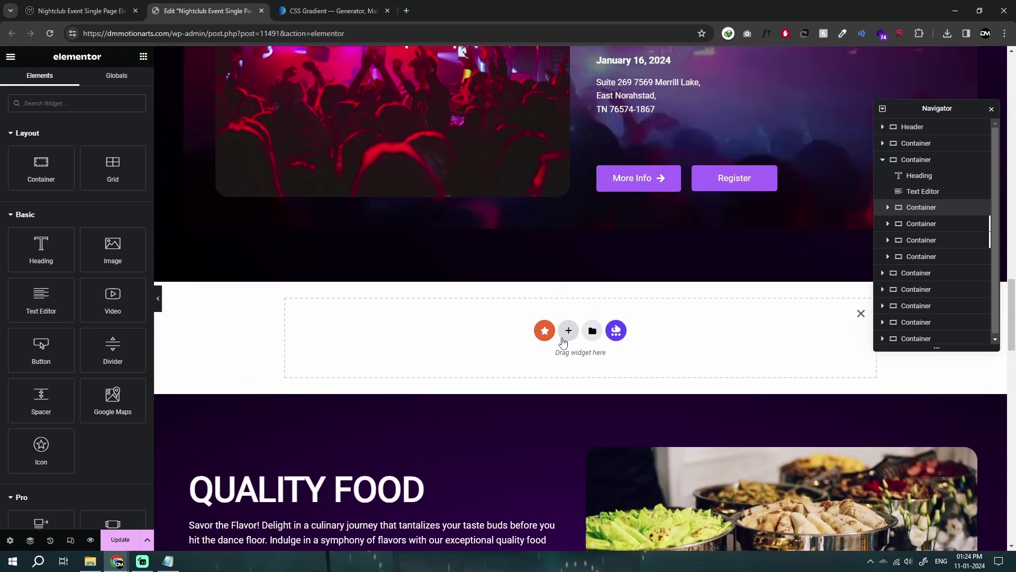
left_click(545, 331)
left_click(551, 360)
left_click(434, 358)
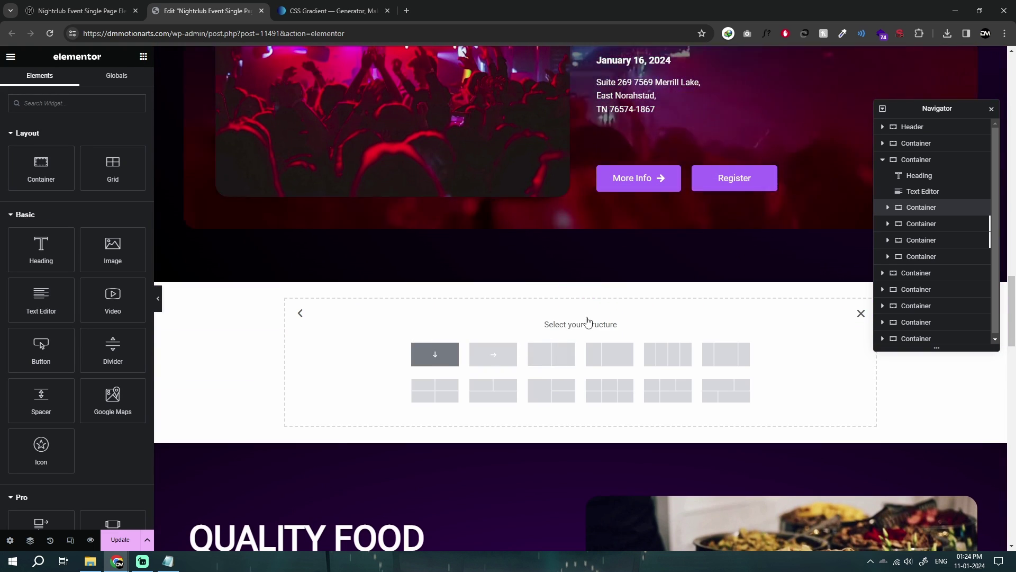
Step: Set the new container's padding to 100 top and bottom and 20 right
left_click(125, 84)
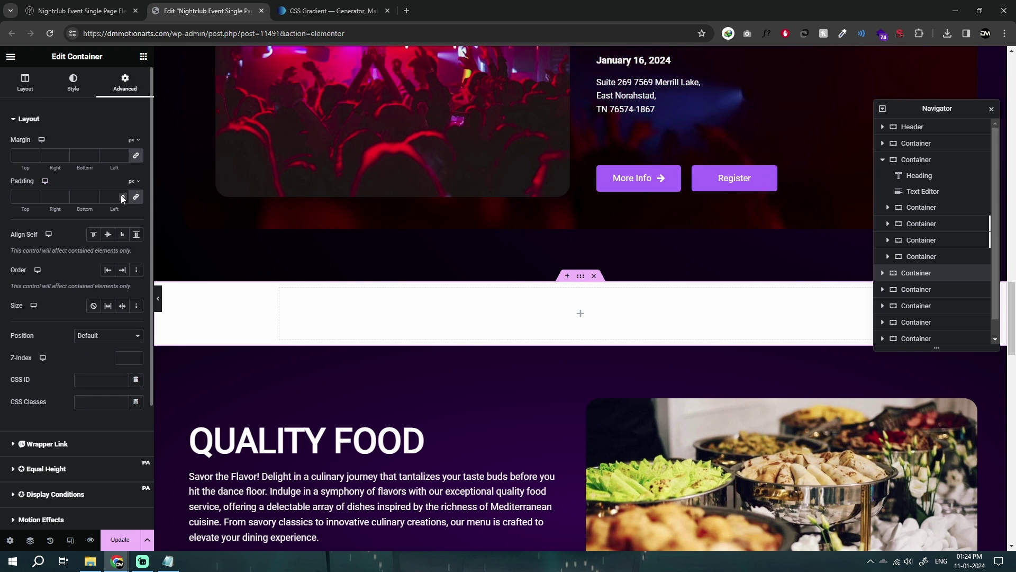
left_click(21, 197)
type("100")
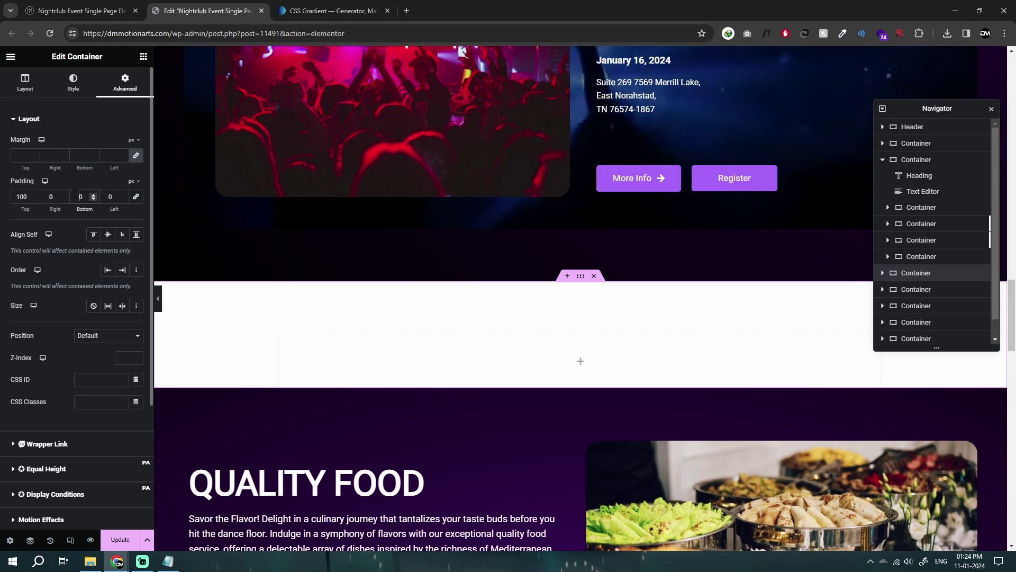
type("100")
left_click(51, 197)
type("20")
left_click(104, 197)
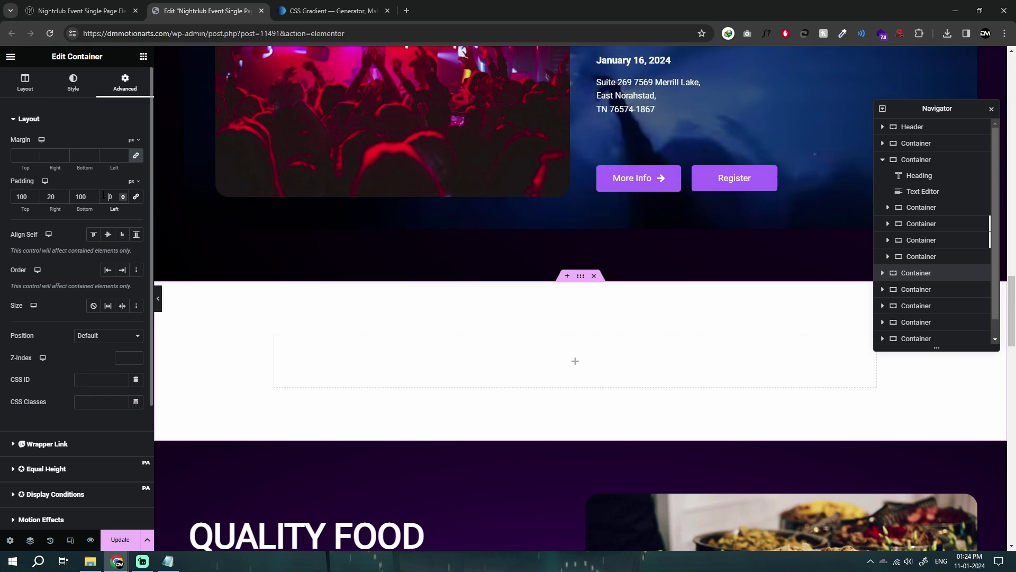
Step: Enter 20 for the left padding and drop a nested Container into the empty section
type("20")
left_click(143, 56)
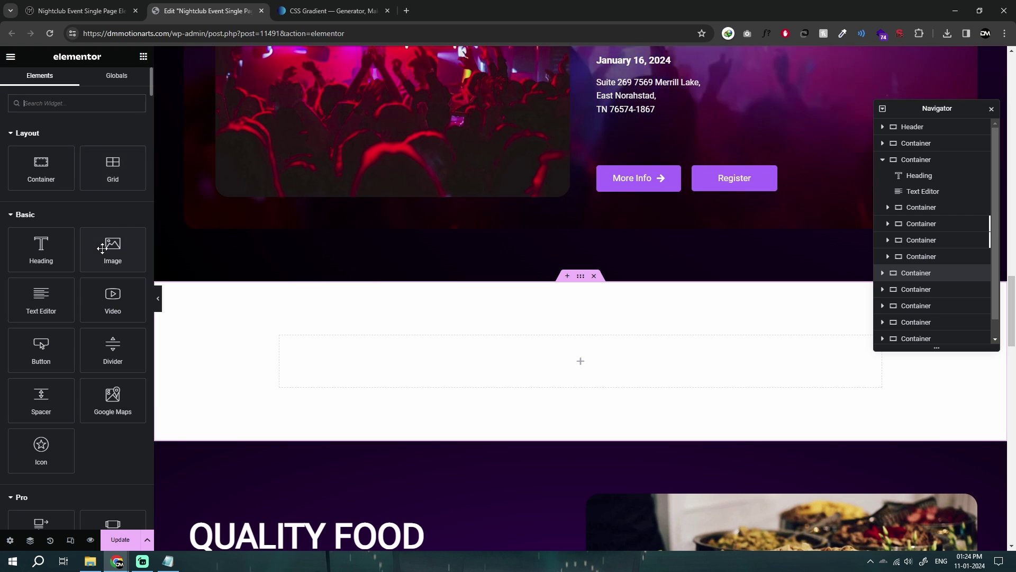
left_click_drag(42, 170, 48, 180)
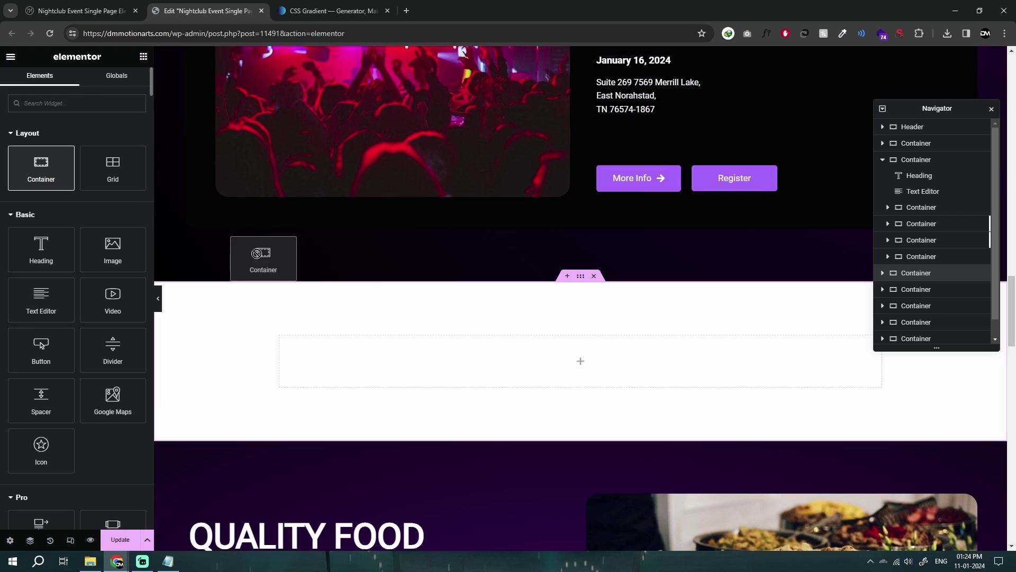
left_click_drag(256, 253, 559, 344)
left_click_drag(442, 364, 441, 363)
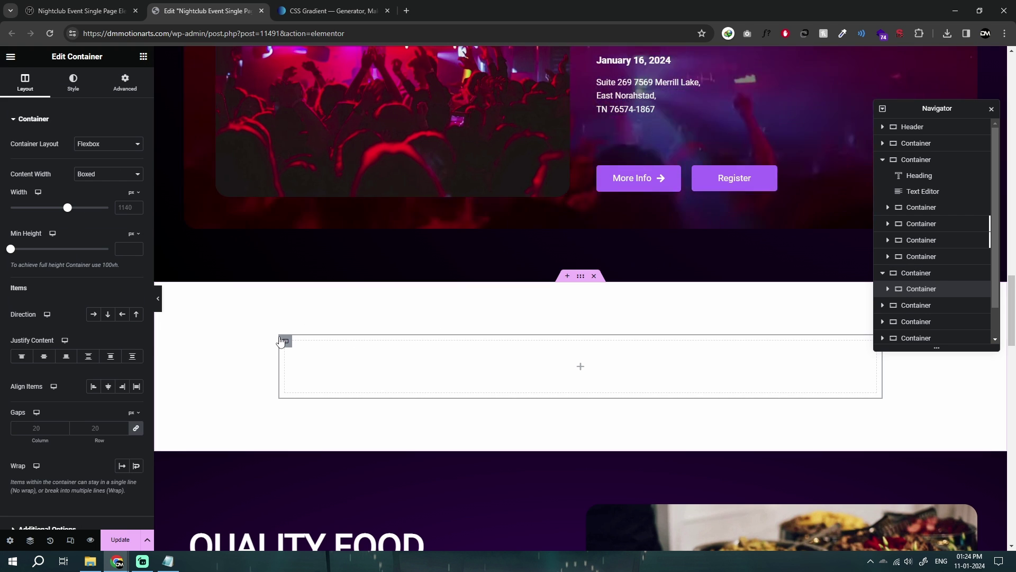
Step: Set the inner container to Full Width with a 500 px minimum height
left_click(120, 175)
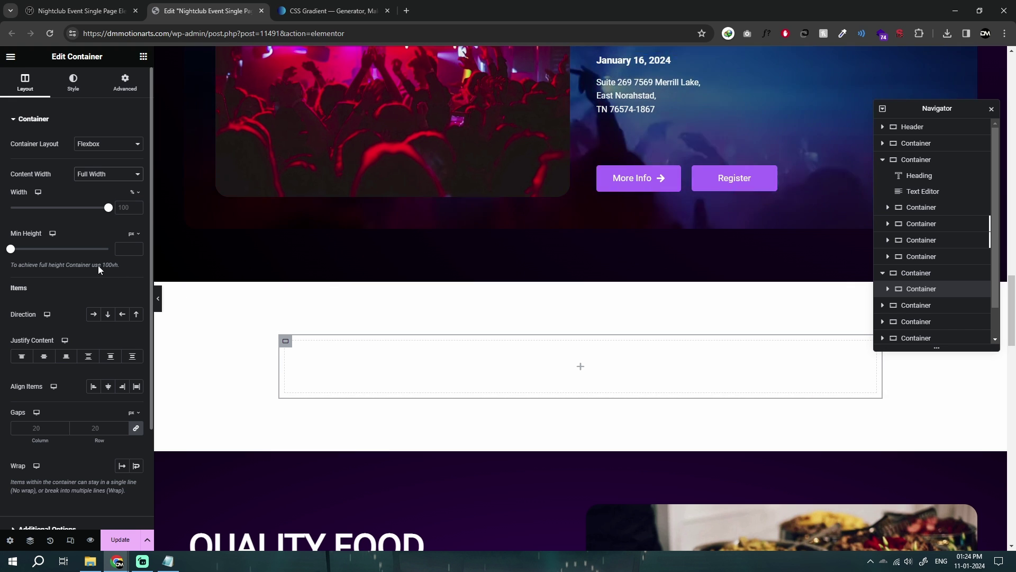
left_click(128, 249)
type("500")
scroll(374, 325, "down", 3)
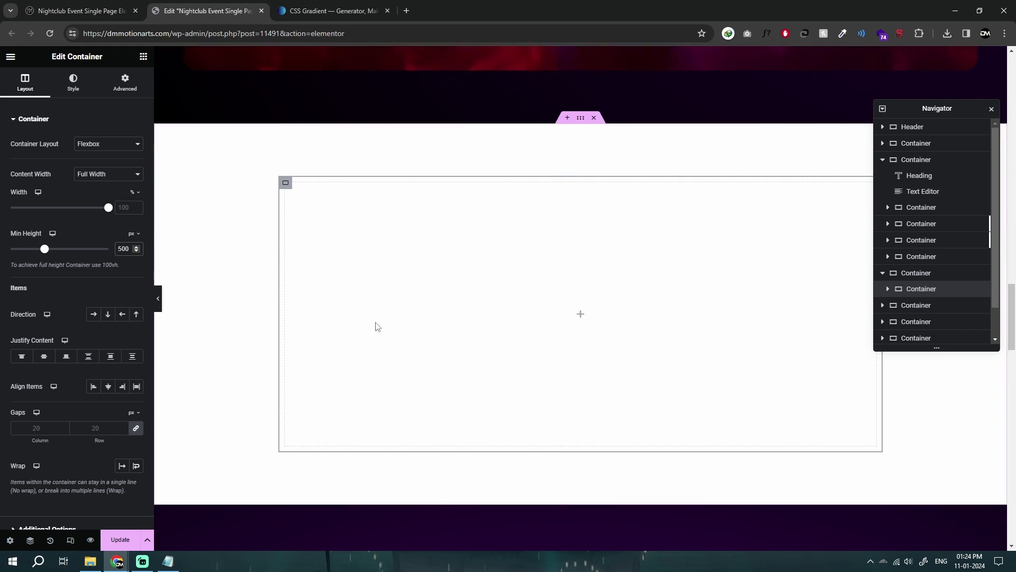
scroll(408, 331, "up", 1)
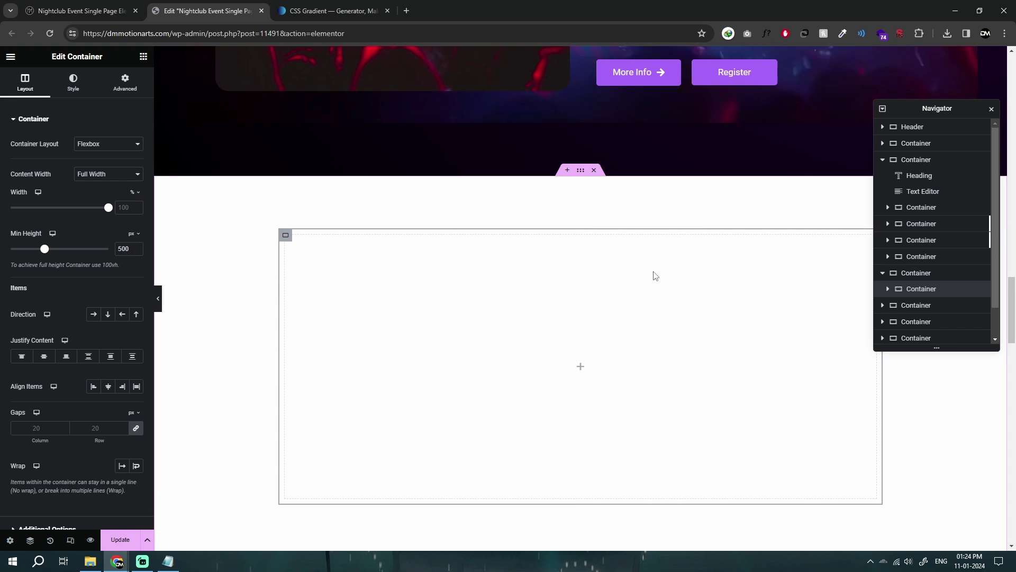
left_click(125, 85)
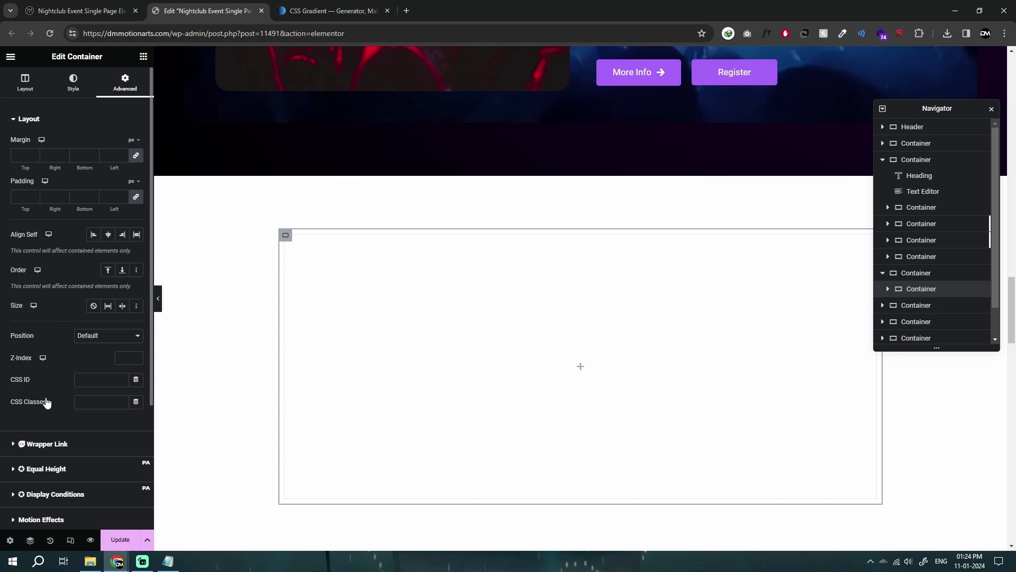
Step: Expand the container's Custom CSS, leave it empty, and bring up the Notepad gradient code for reference
scroll(45, 402, "down", 3)
left_click(31, 452)
key("ctrl+v")
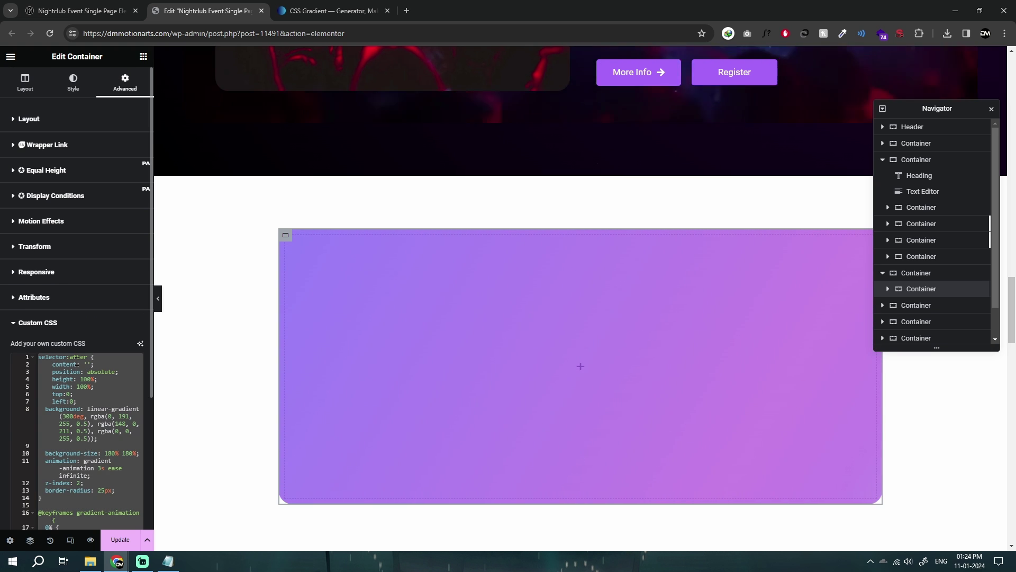
key("ctrl+z")
left_click(169, 561)
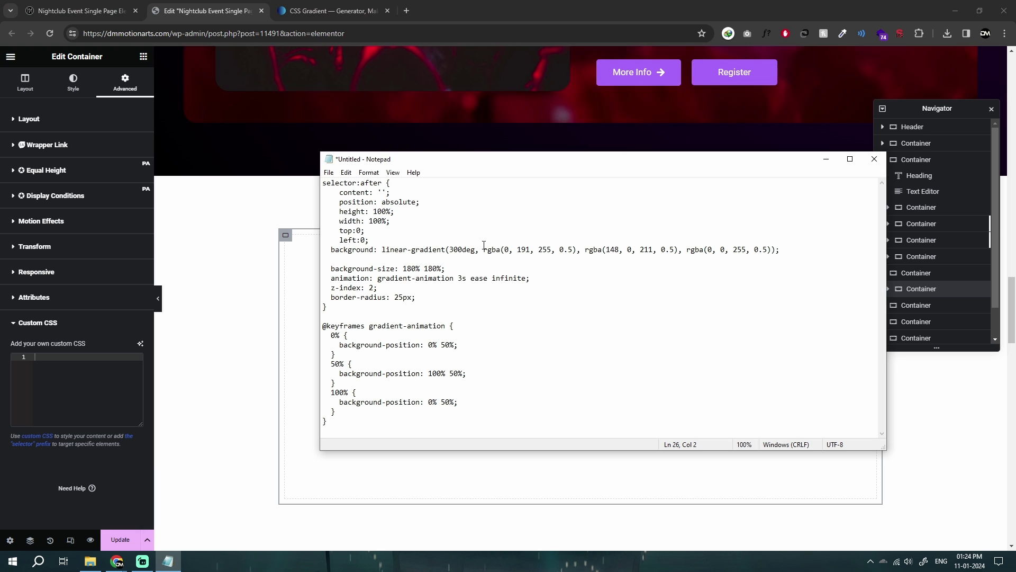
left_click_drag(436, 159, 643, 196)
scroll(313, 255, "down", 1)
left_click(100, 368)
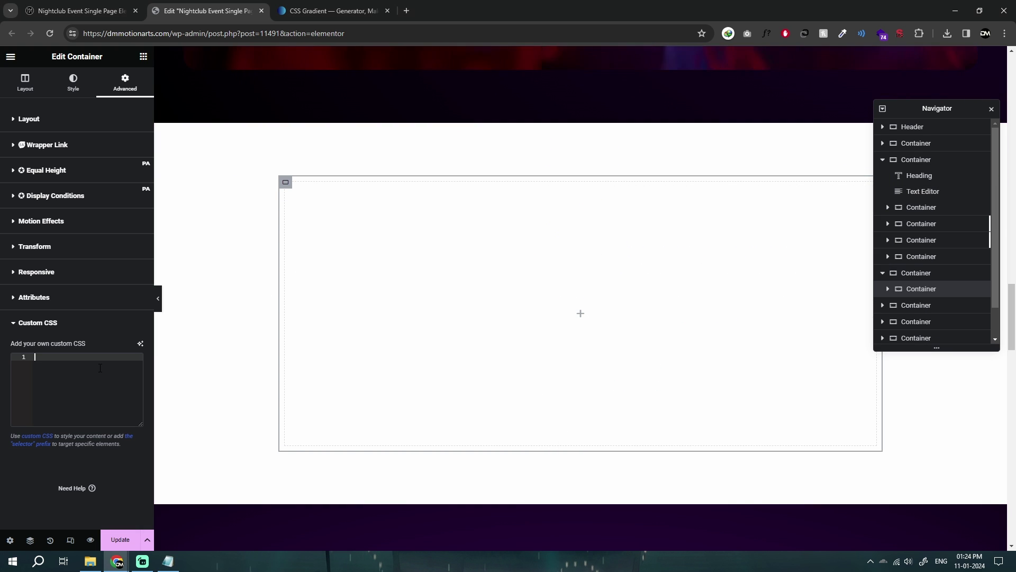
left_click(168, 561)
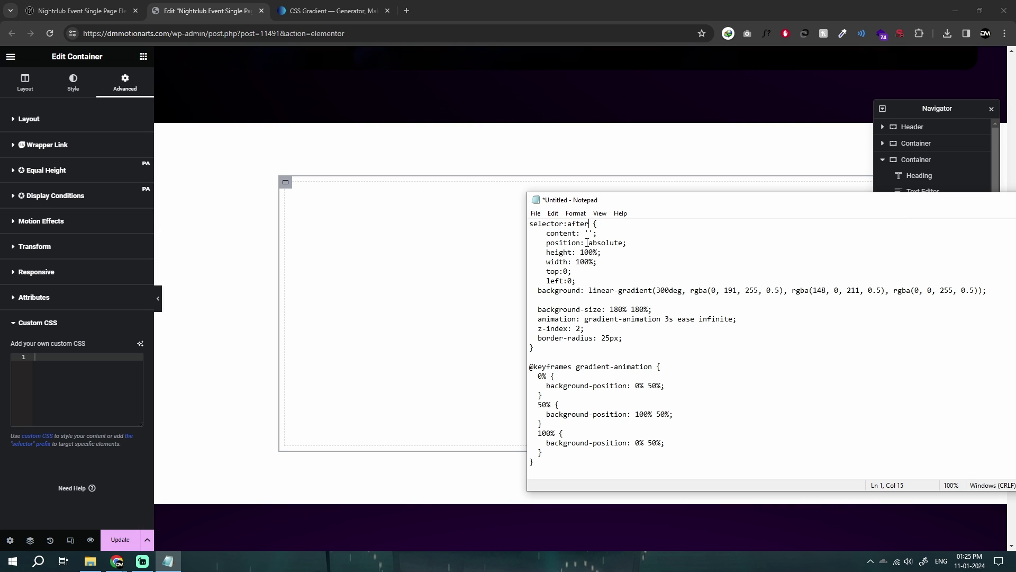
Step: Type selector:after on line 1 of the Custom CSS using the sel autocomplete
left_click_drag(568, 223, 578, 223)
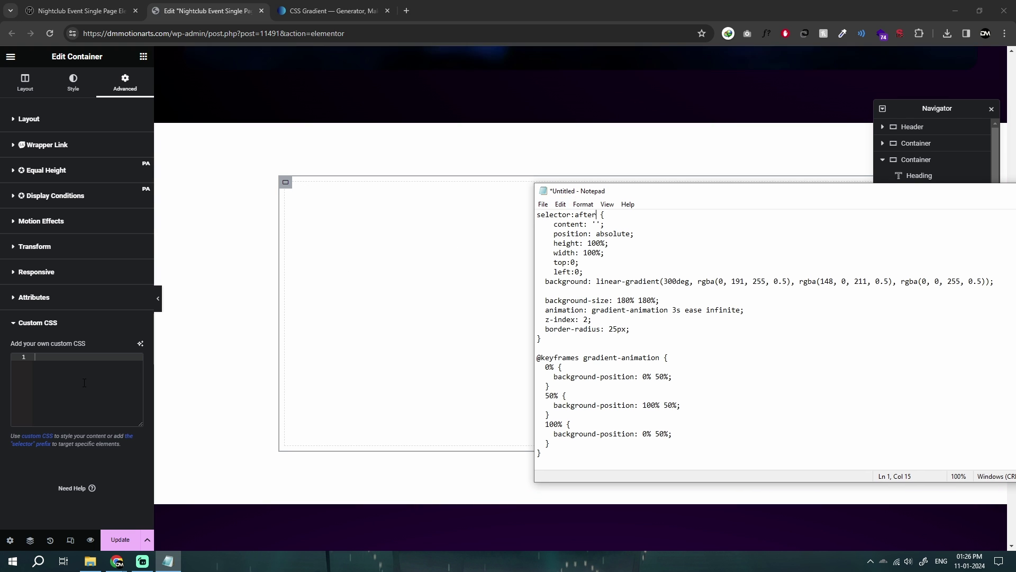
left_click(275, 226)
type("sel")
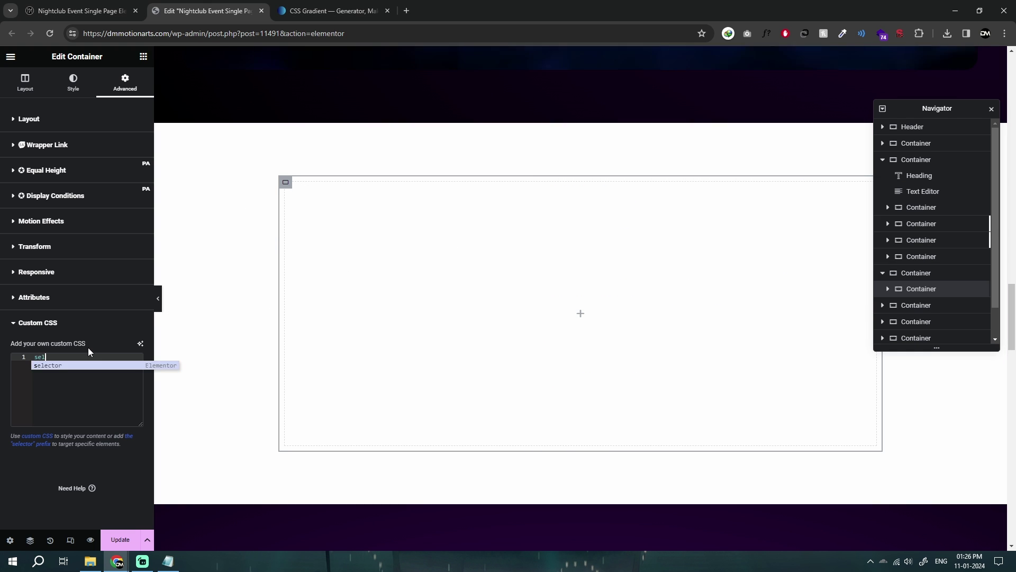
key("Return")
key("ctrl+z")
type("sel")
key("Return")
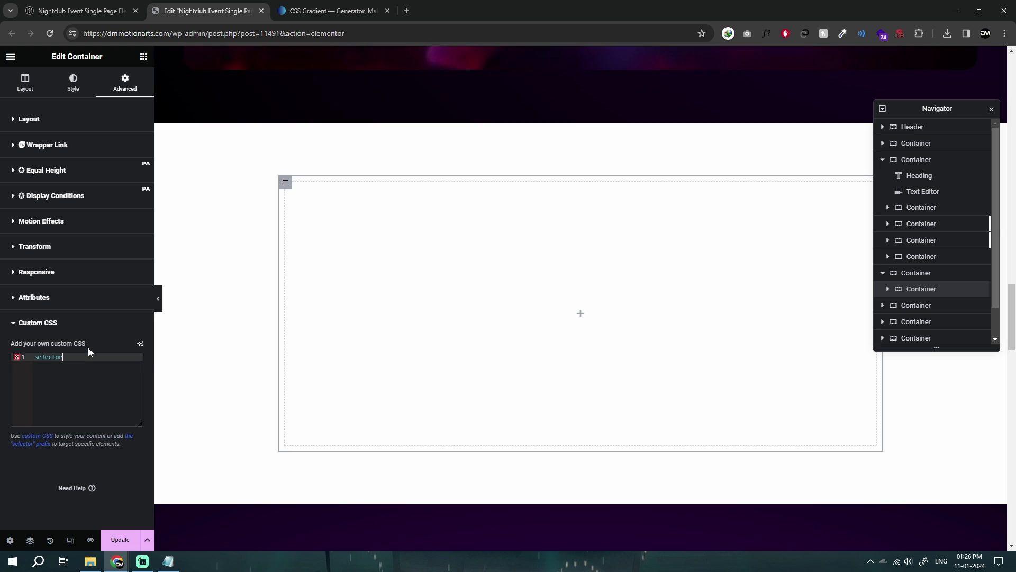
type(":after")
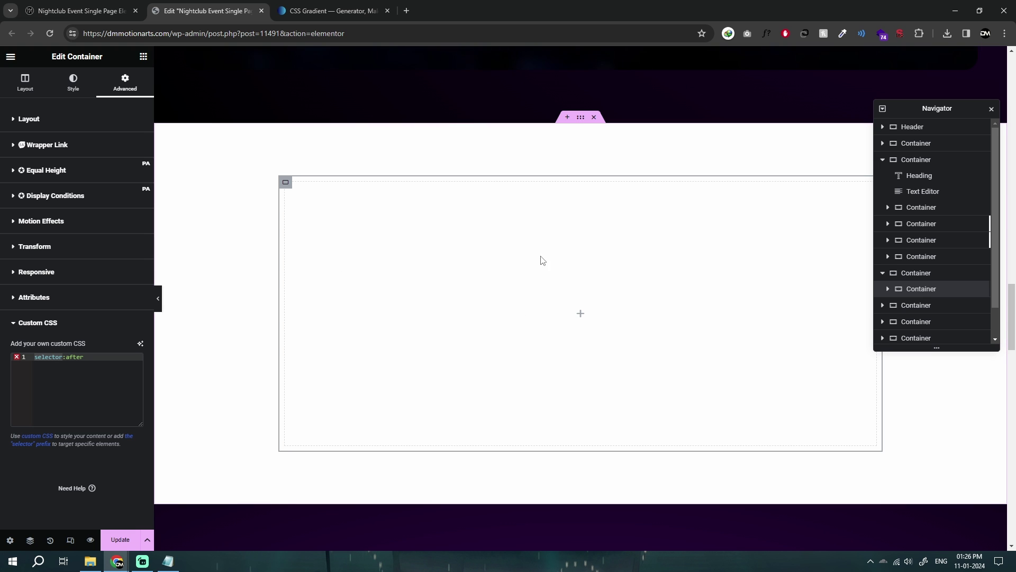
Step: Add the CSS class gcontainer and paste it over 'selector' to make .gcontainer:after
left_click(20, 119)
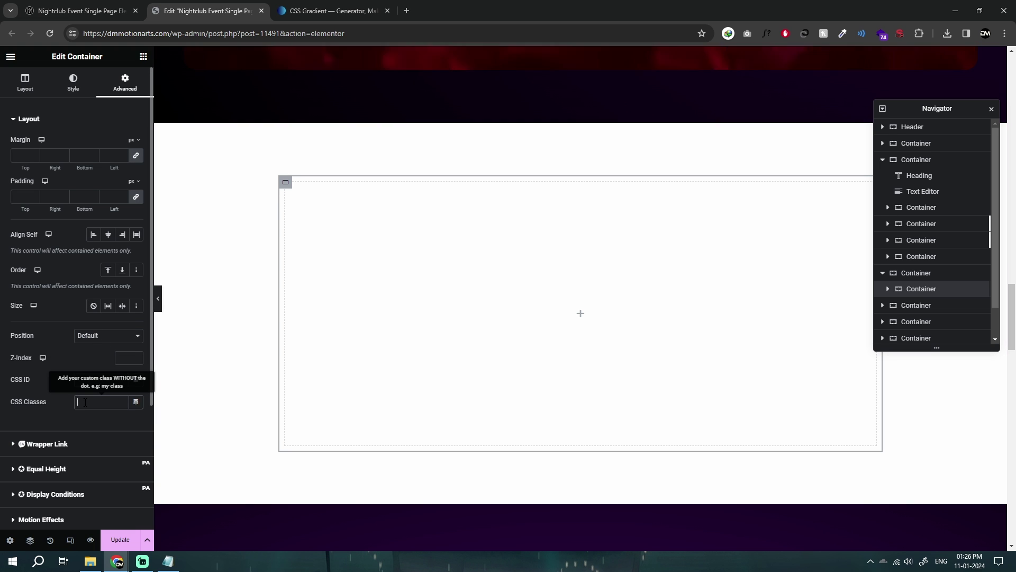
type("gc")
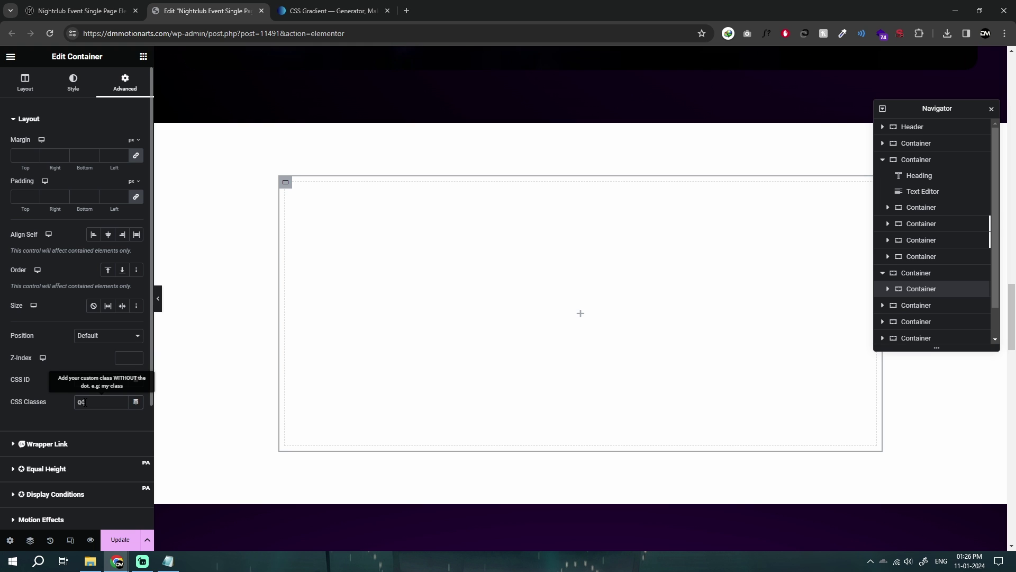
type("ontainer")
key("ctrl+a")
key("ctrl+c")
scroll(43, 417, "down", 3)
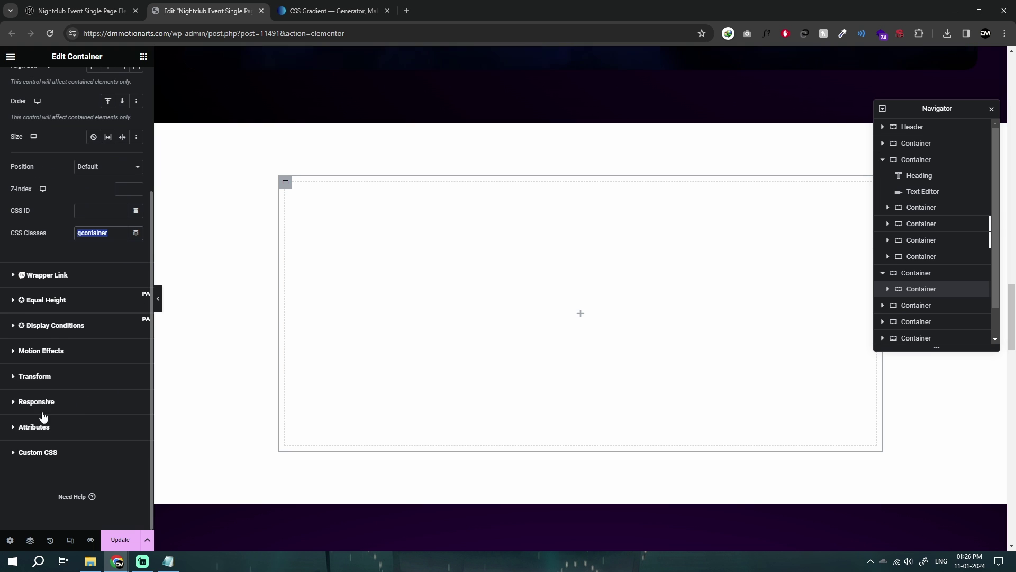
left_click(38, 452)
key("ctrl+v")
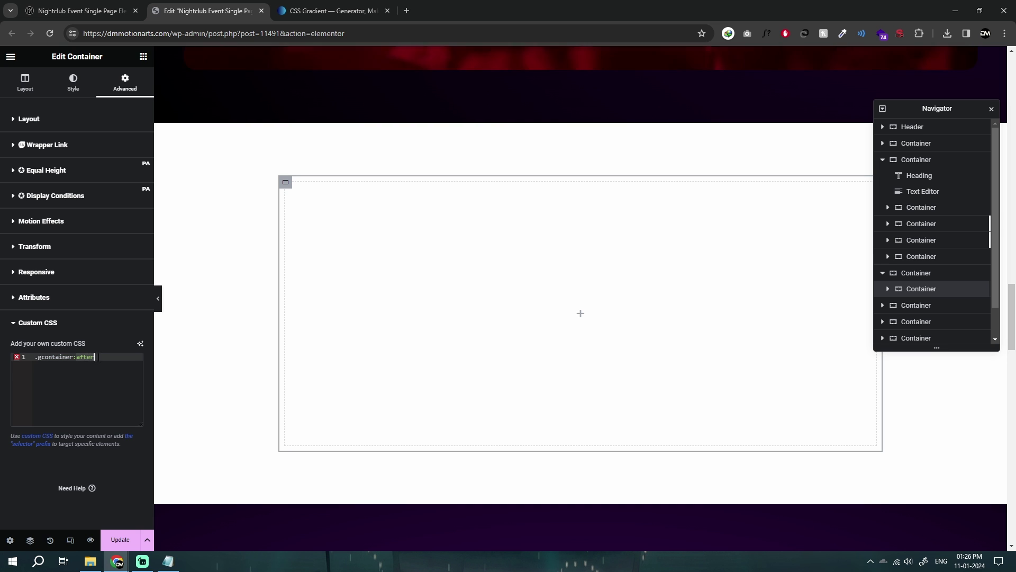
Step: Open the rule's braces and add the declaration background: red;
mouse_move(17, 362)
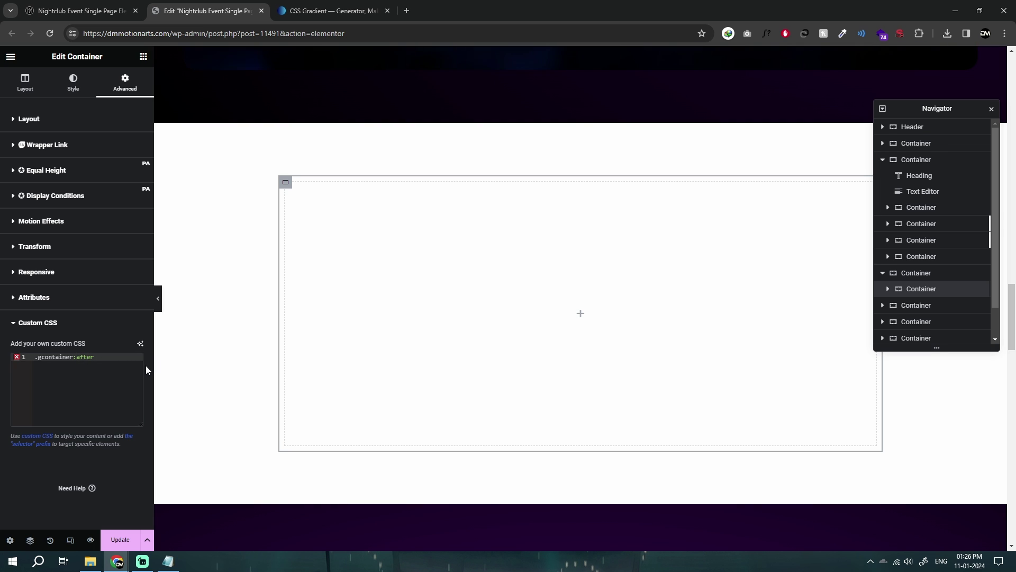
type(":")
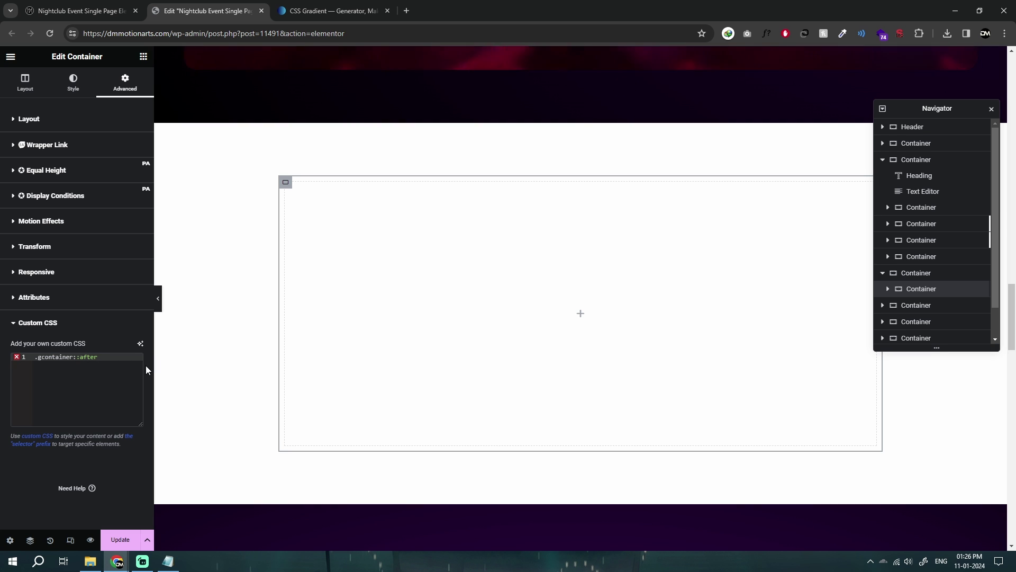
type("{")
key("Return")
key("Return")
key("Return")
key("Return")
key("Up")
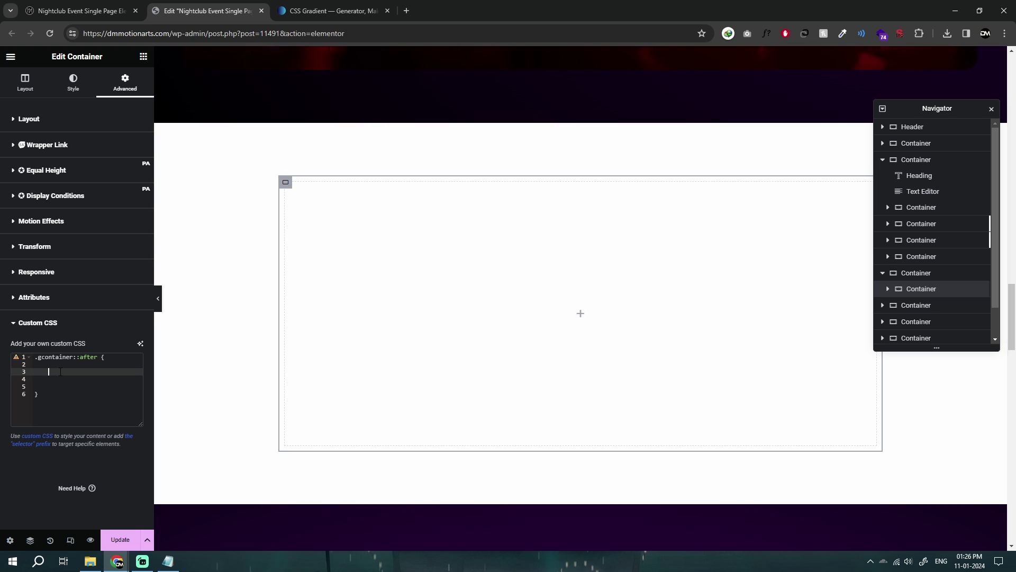
type("back")
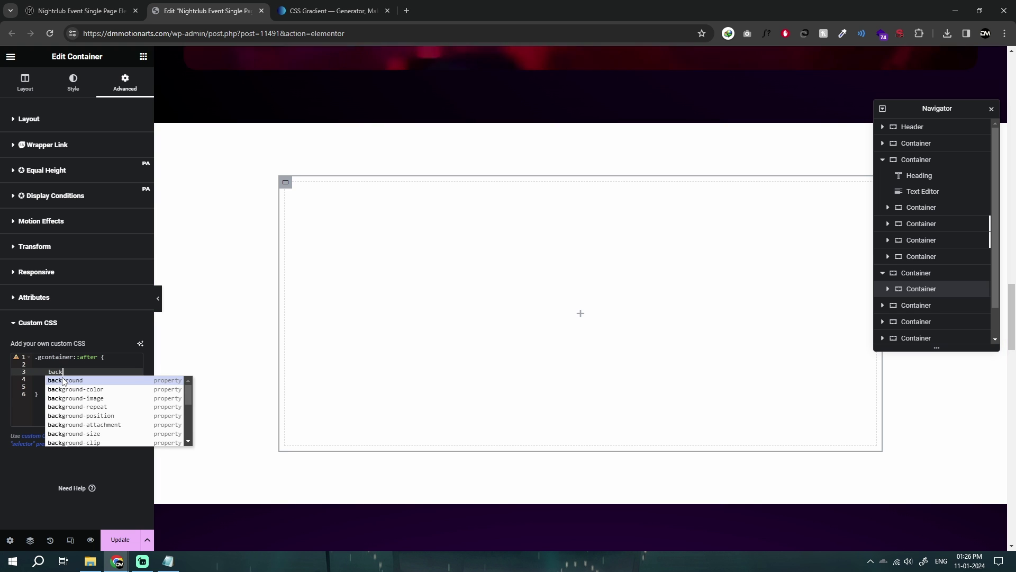
type("ground: red;")
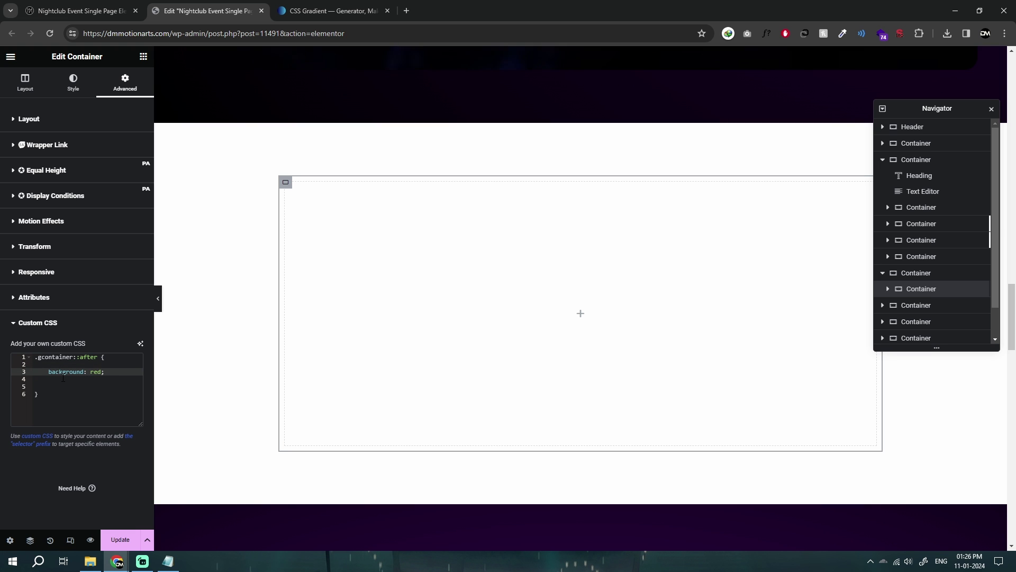
Step: Add content: 'red'; above the background line
double_click(79, 372)
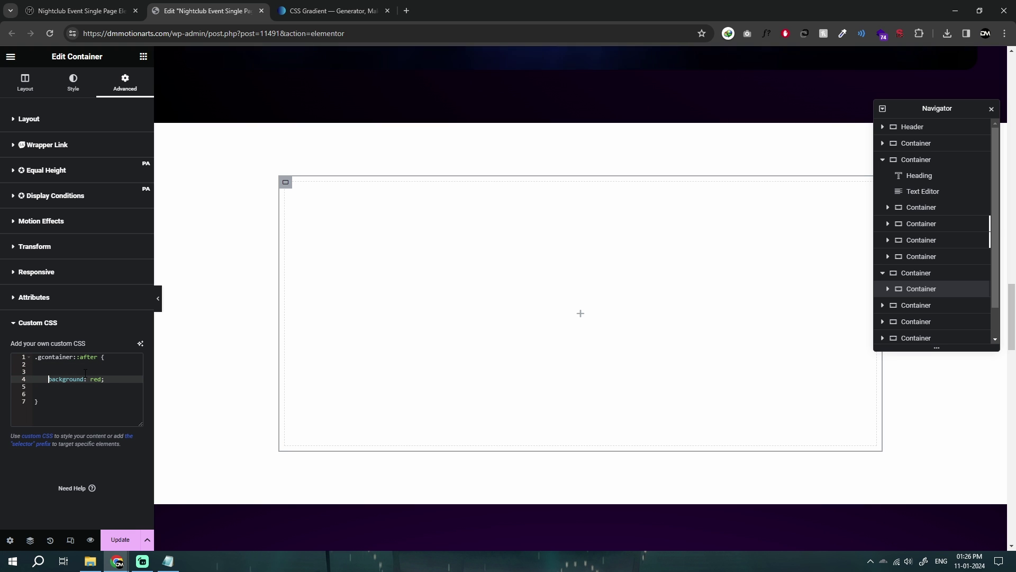
left_click(85, 373)
type("conten")
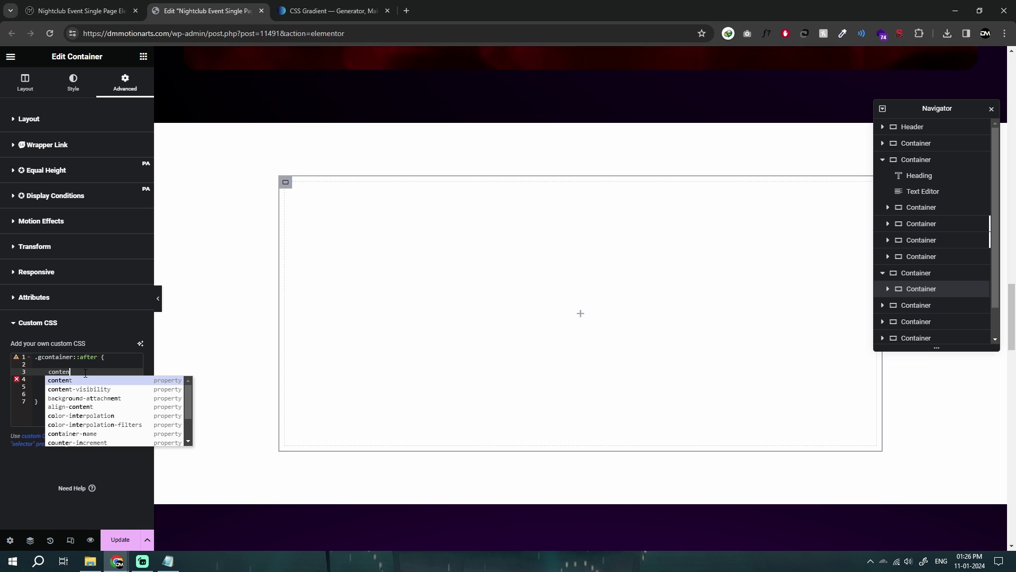
key("Return")
type("''")
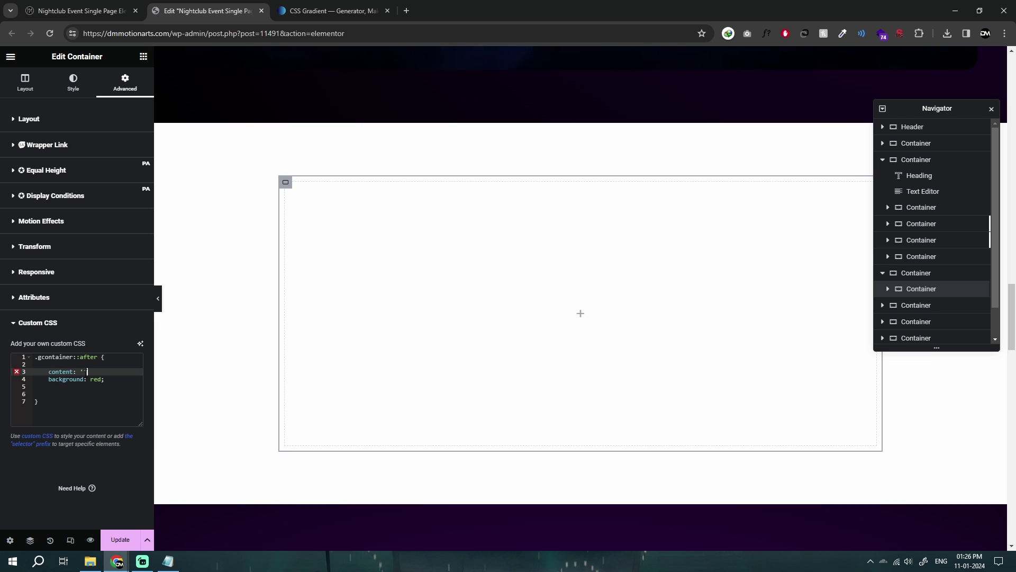
type(";")
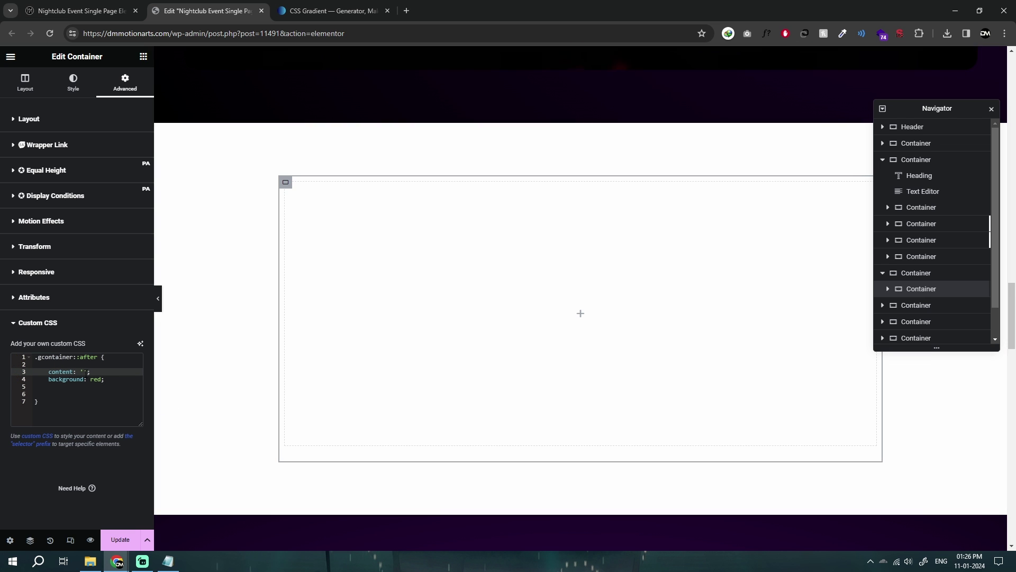
left_click(86, 372)
type("red")
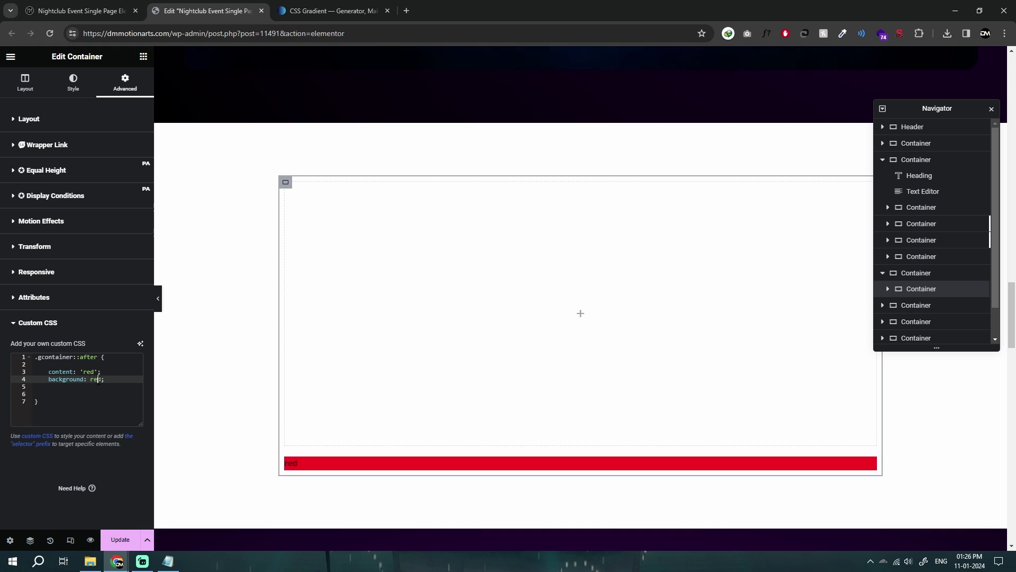
Step: Try blue as the background colour, then revert it to red
key("BackSpace")
key("BackSpace")
key("BackSpace")
type("blue")
key("BackSpace")
key("BackSpace")
key("BackSpace")
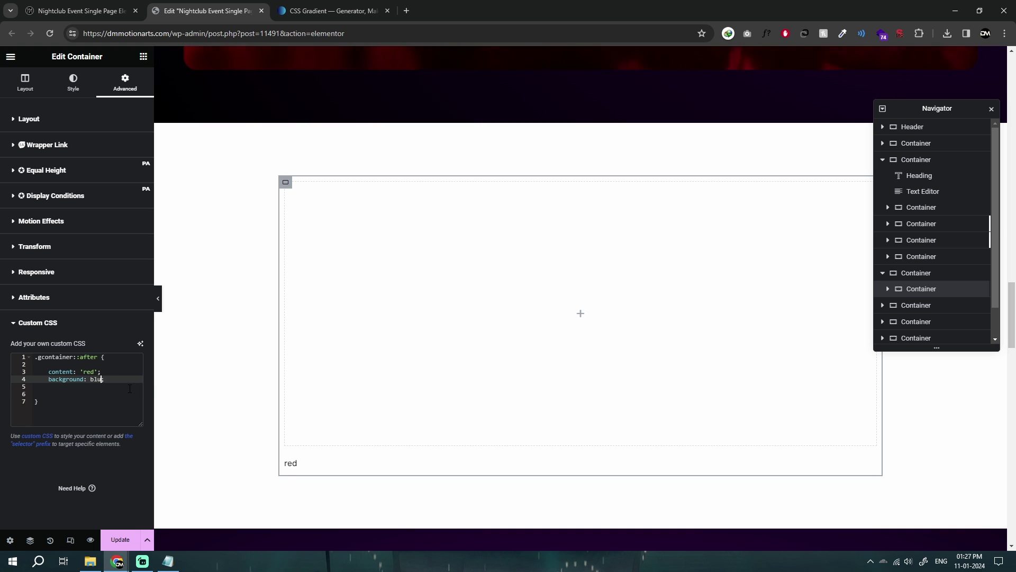
key("BackSpace")
type("red;")
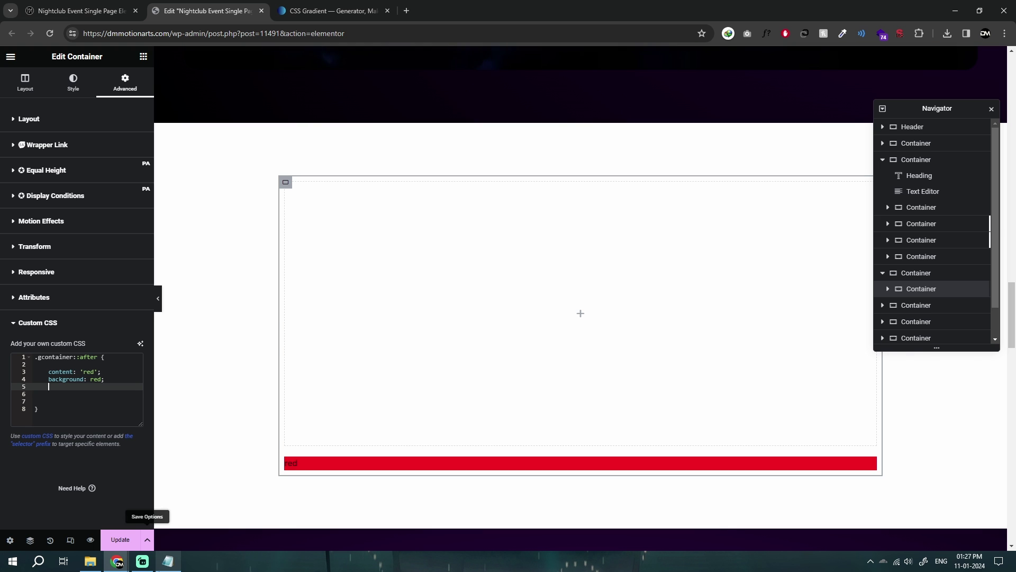
left_click(168, 561)
left_click(90, 396)
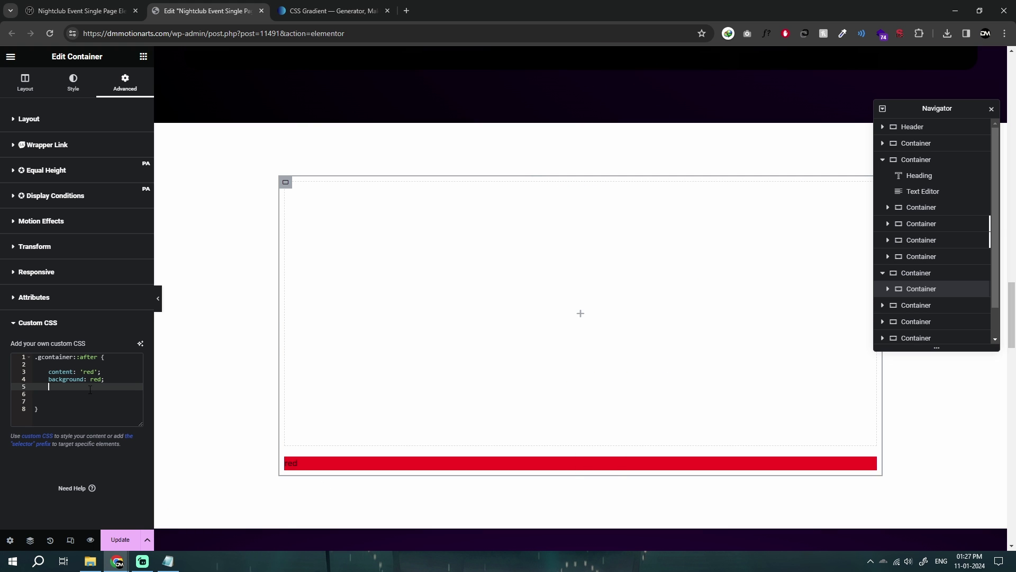
Step: Add position: absolute, height: 100% and width: 100% to the ::after rule
type("position: ")
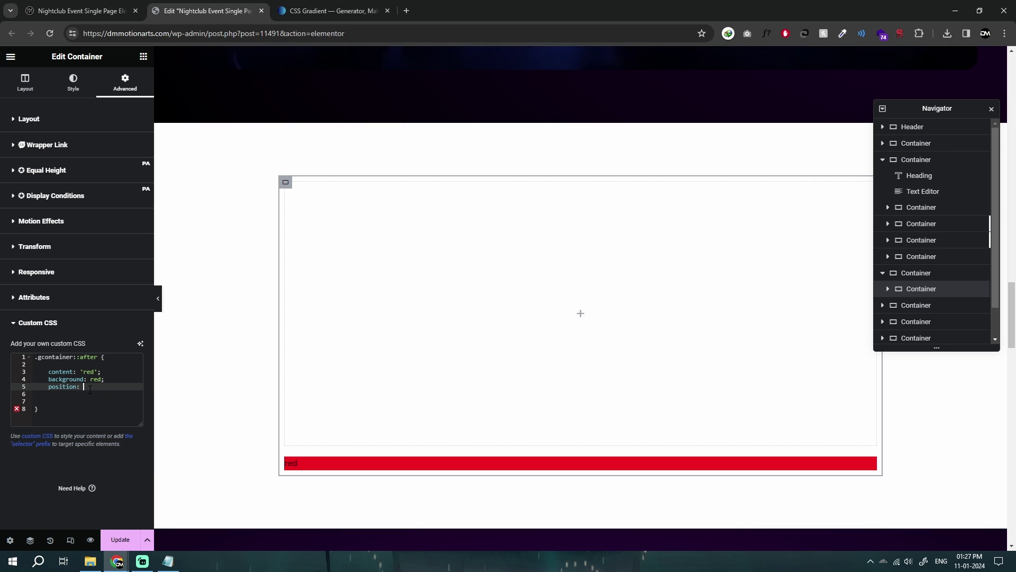
type("absolute")
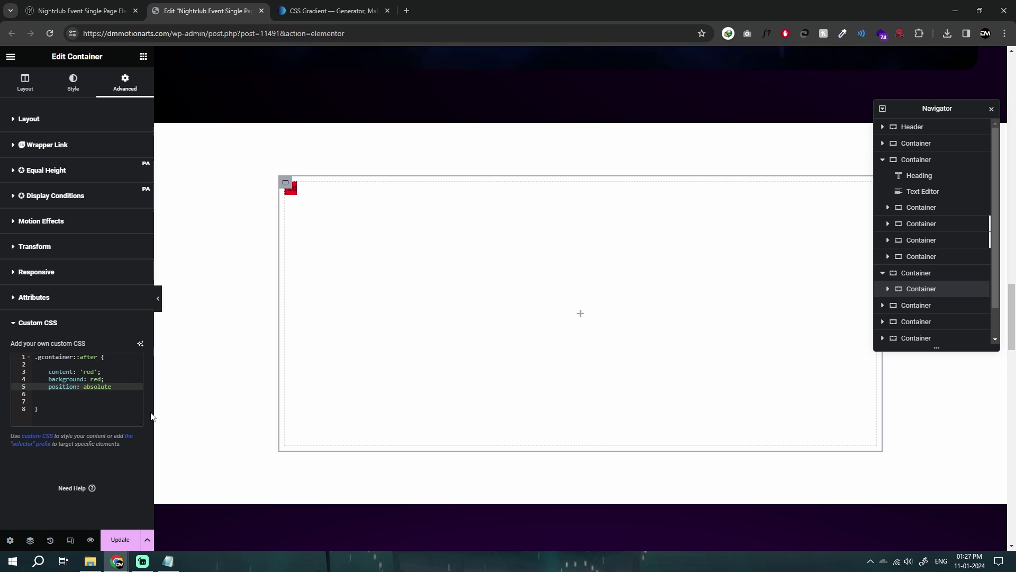
type(";     ")
type("height: 100%")
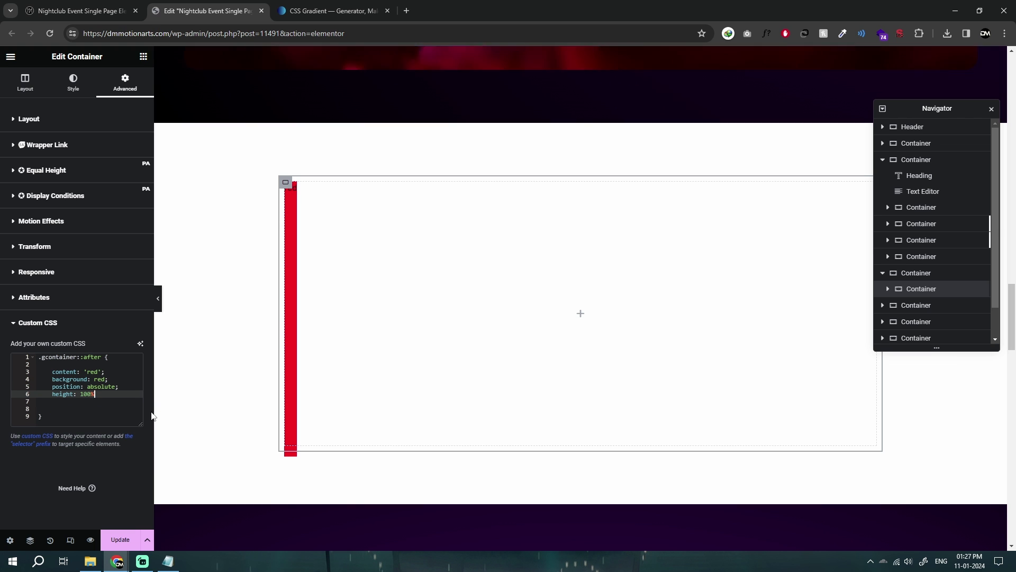
type(";")
key("Return")
type("width: 1")
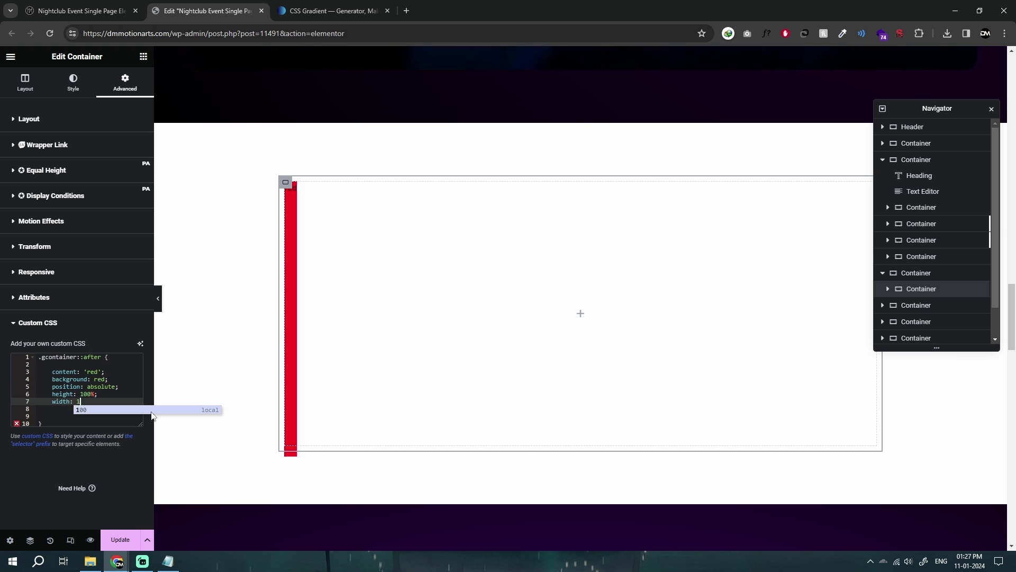
type("00%;")
key("Return")
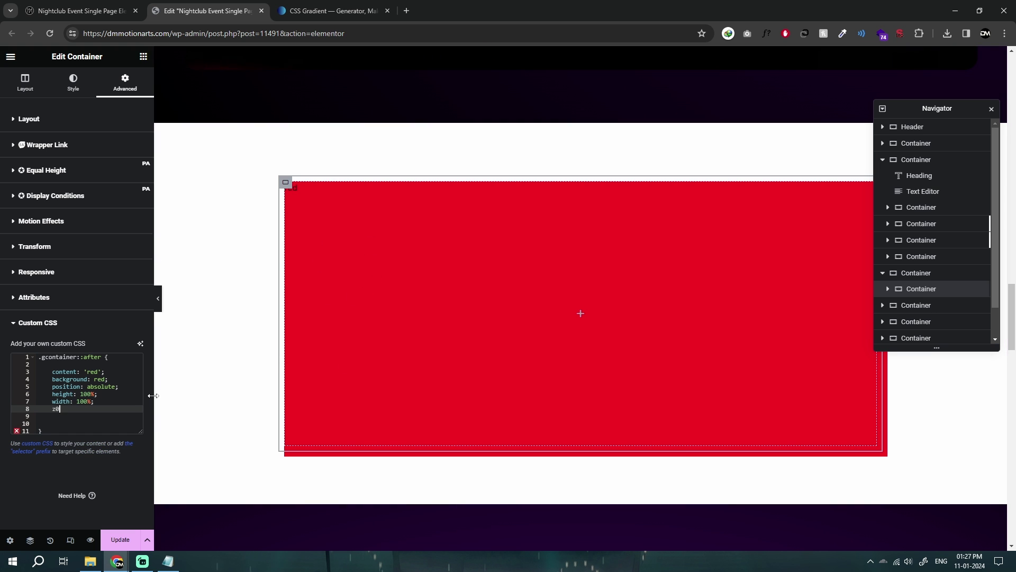
Step: Add z-index: 2 and empty the content value to ''
type("z-in")
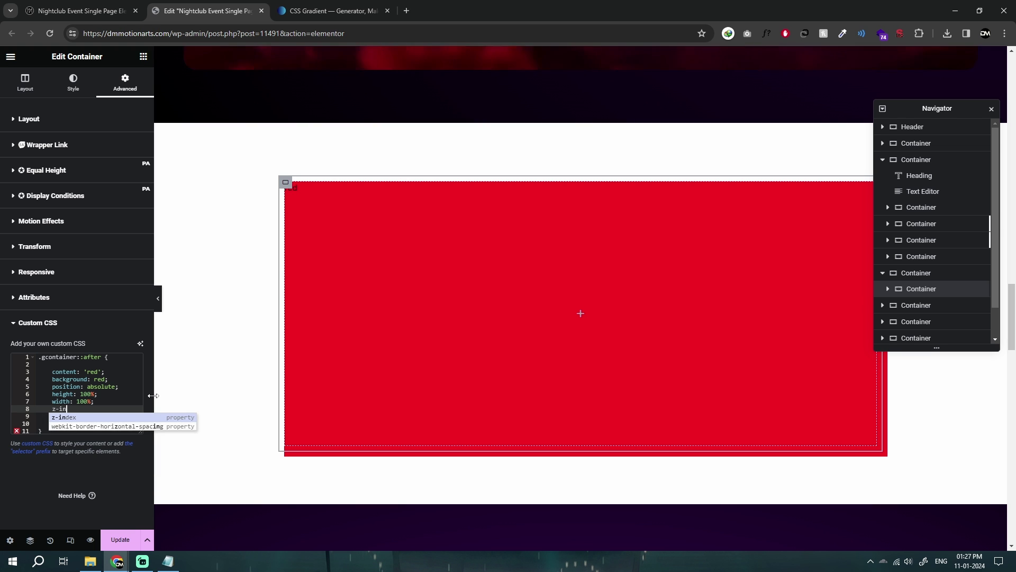
type("dex: 2")
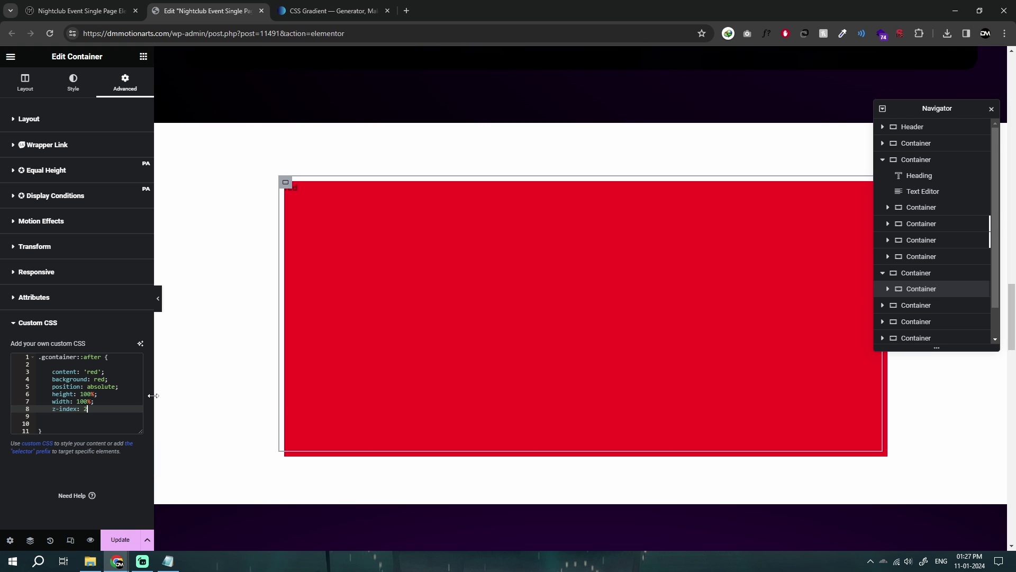
type(";;")
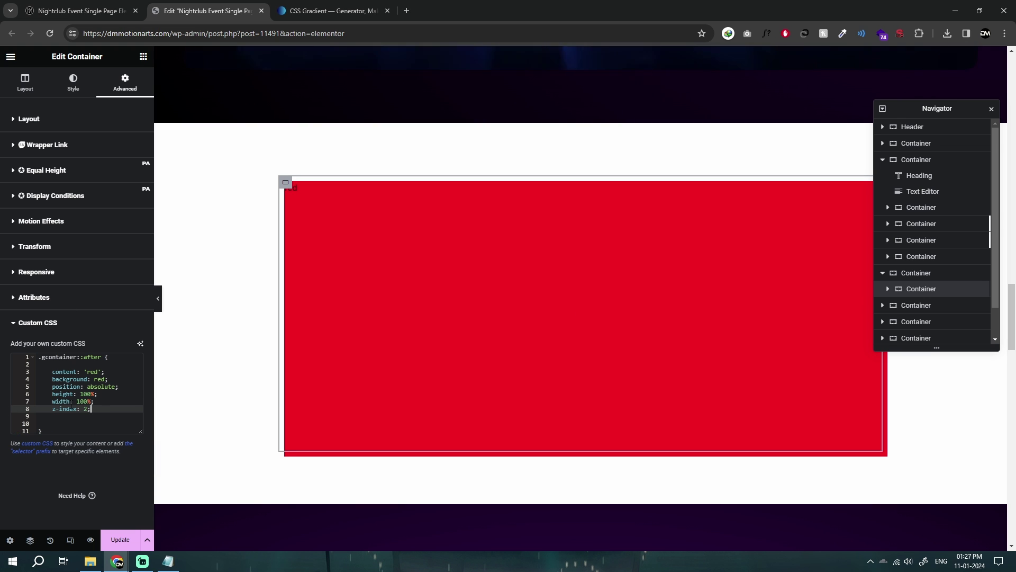
key("Return")
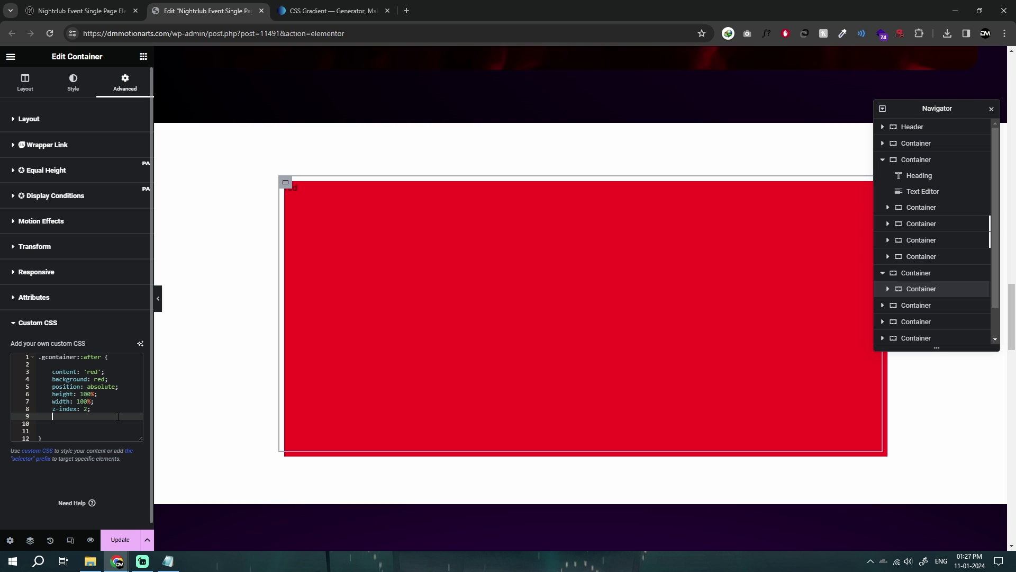
double_click(93, 372)
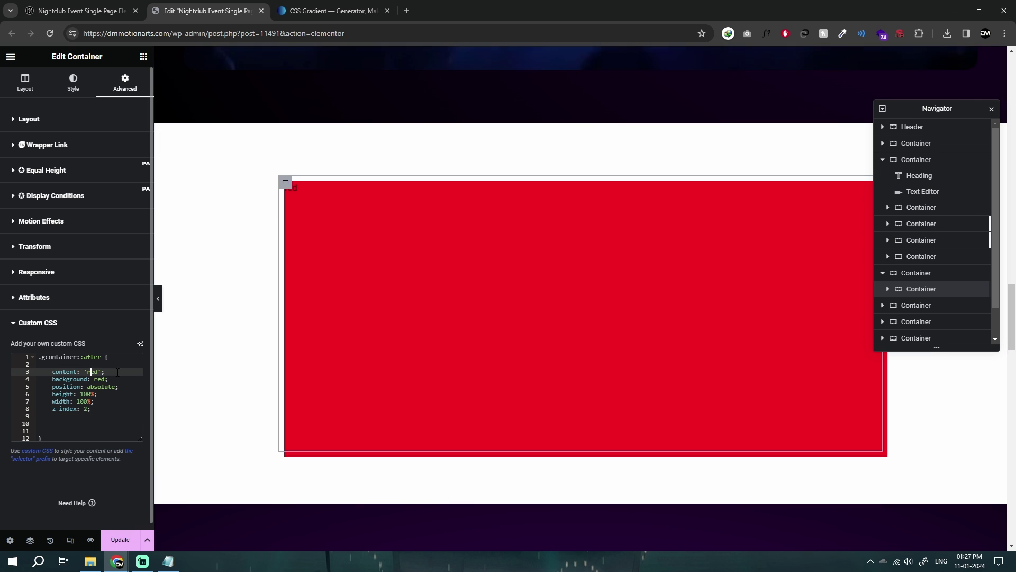
key("BackSpace")
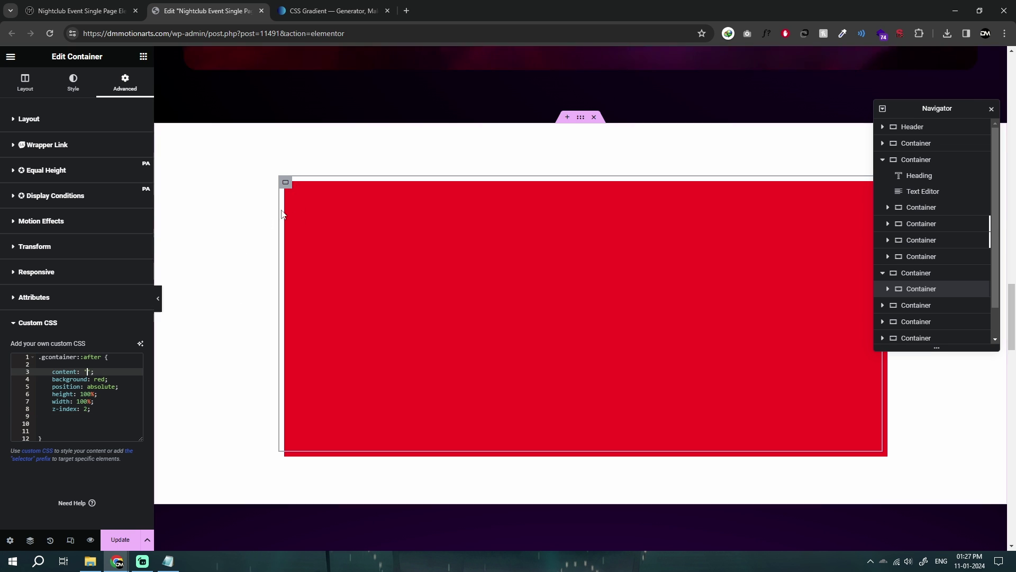
scroll(288, 405, "down", 2)
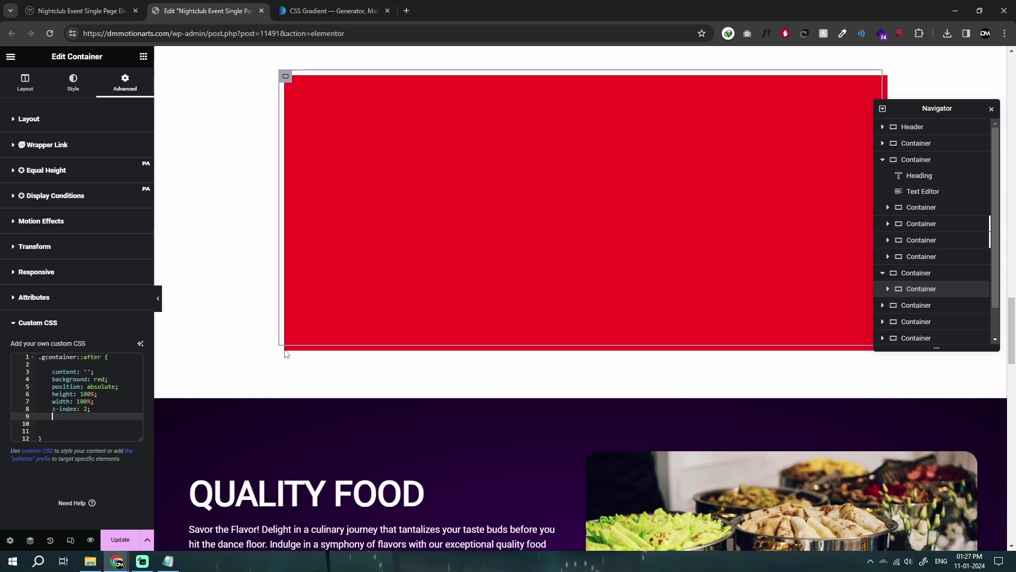
scroll(288, 365, "up", 2)
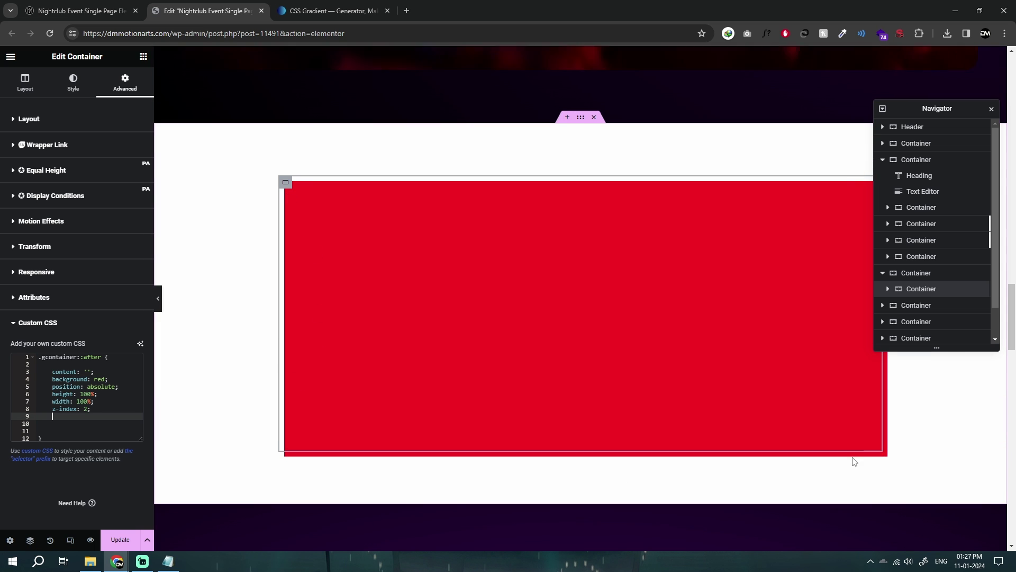
Step: Add top: 0 and left: 0 declarations, correcting the lleft typo
type("t")
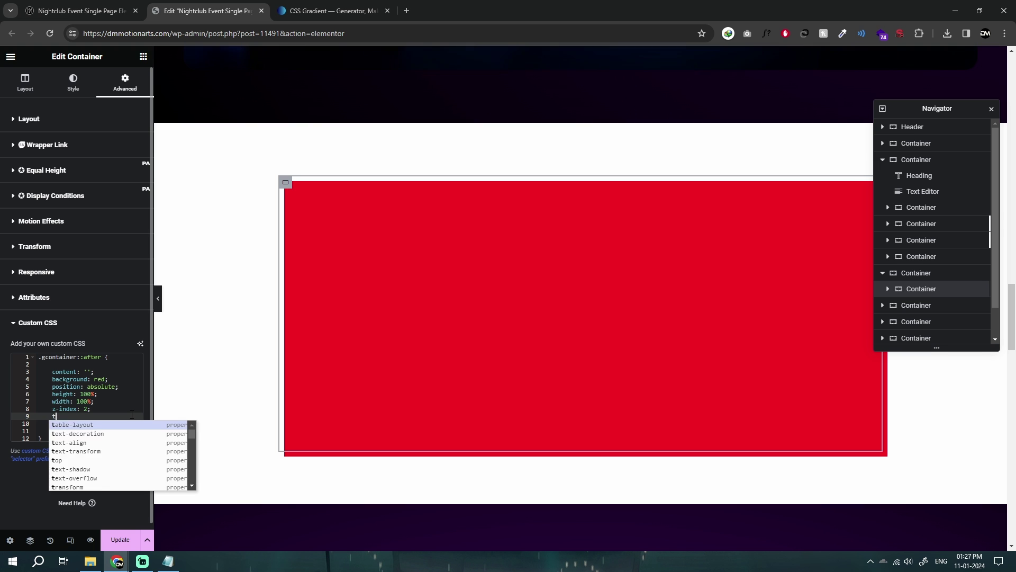
type("op:")
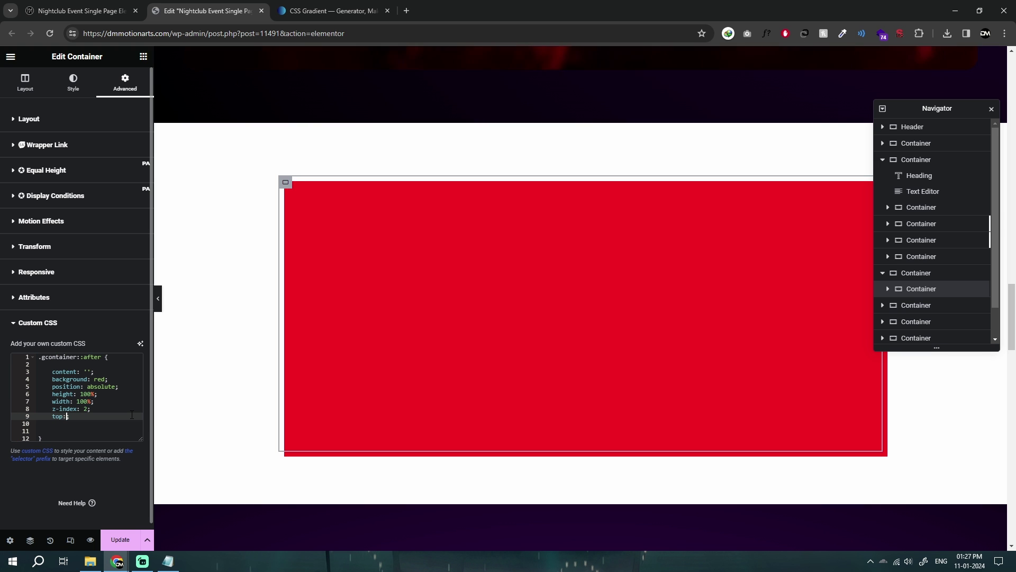
type(";")
type("0")
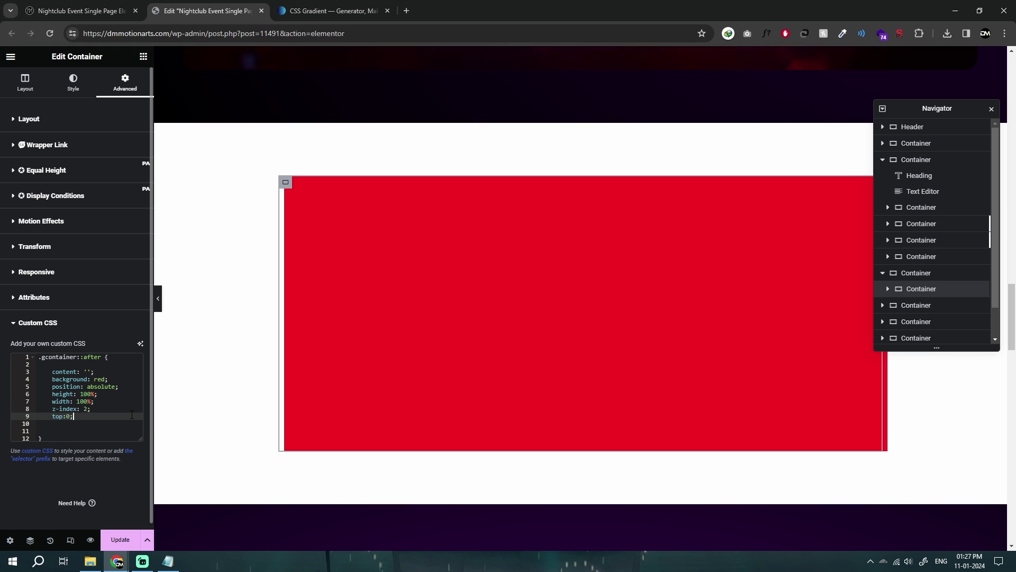
key("Return")
type("lleft: 0;")
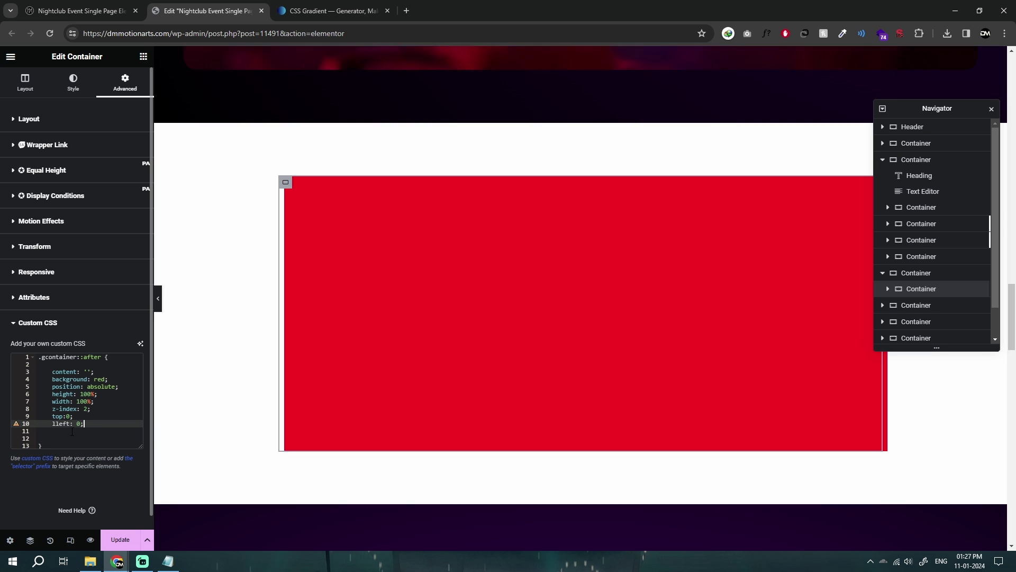
left_click(56, 424)
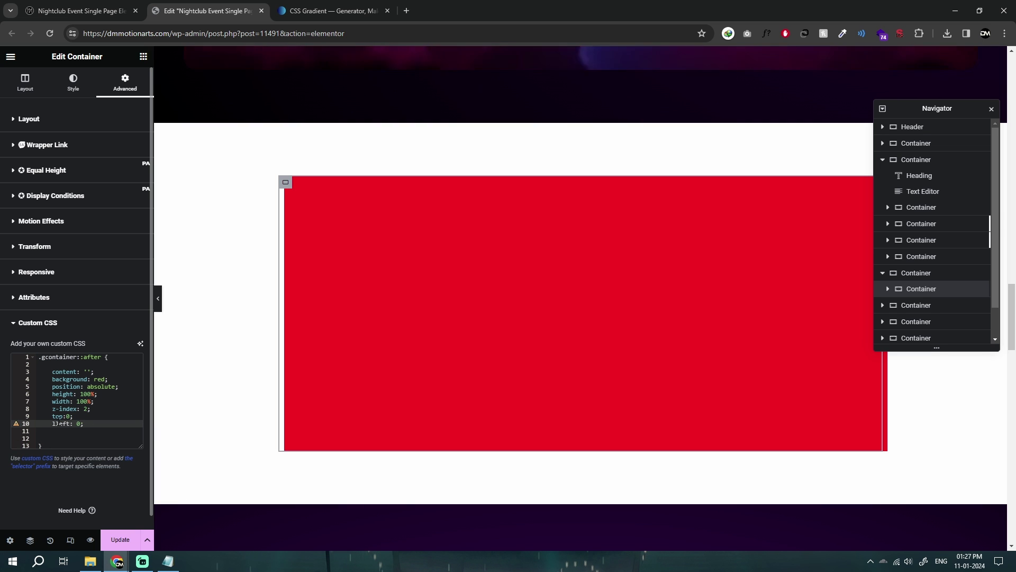
key("BackSpace")
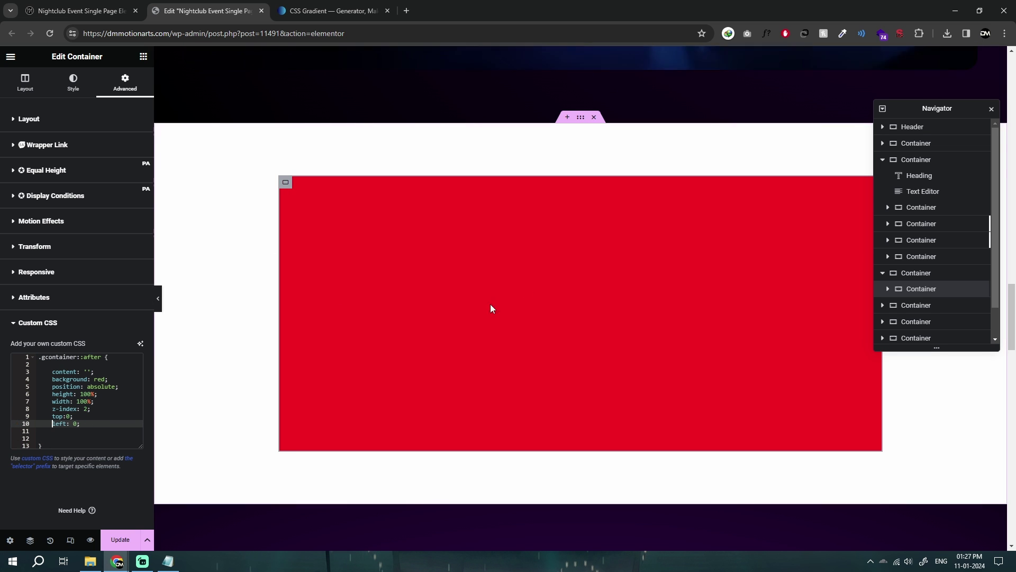
scroll(336, 271, "up", 1)
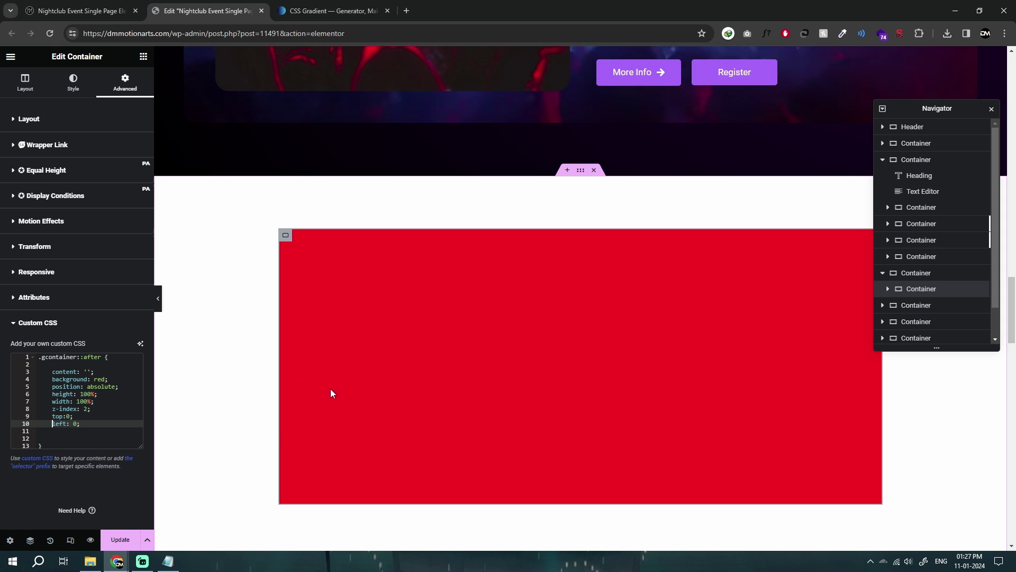
key("alt+Tab")
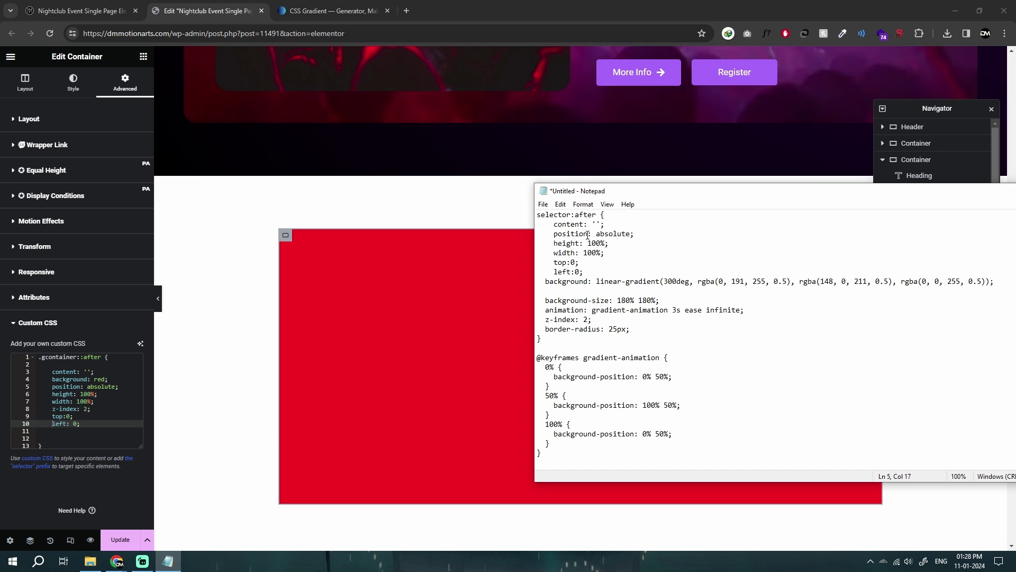
Step: Compare the Notepad gradient CSS and remove the blank line after the background line
left_click_drag(601, 234, 620, 234)
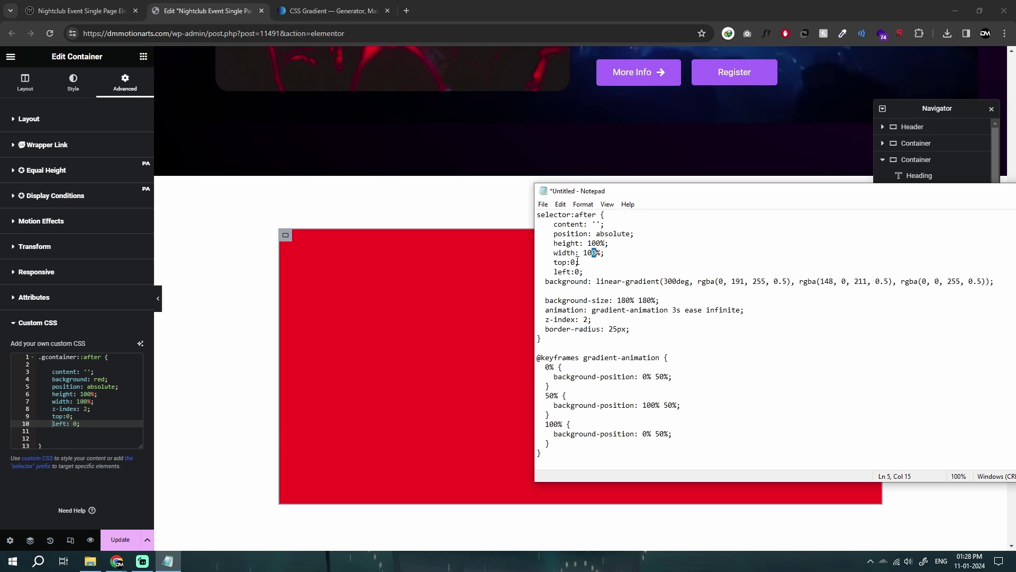
left_click_drag(576, 272, 588, 275)
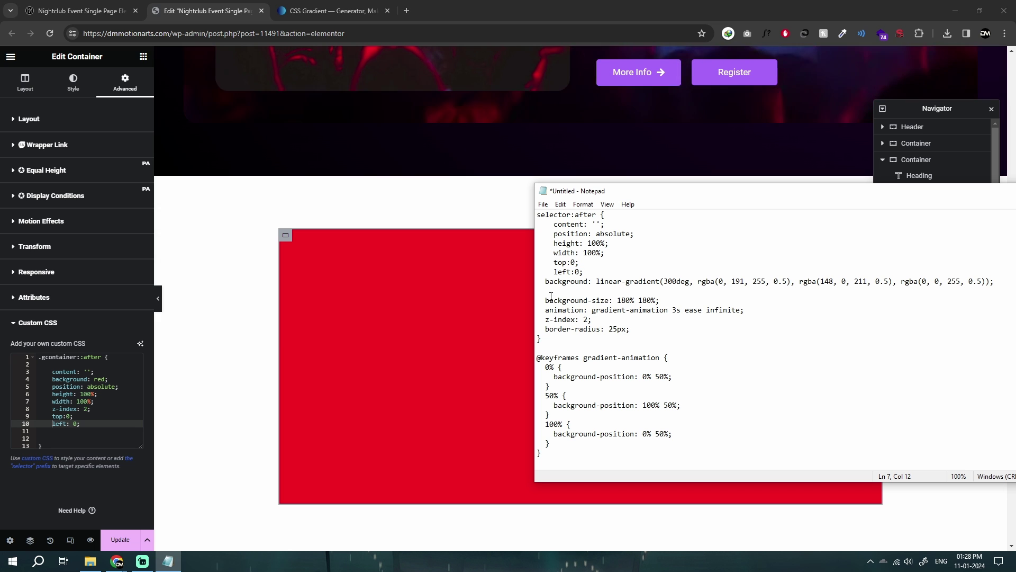
left_click(109, 379)
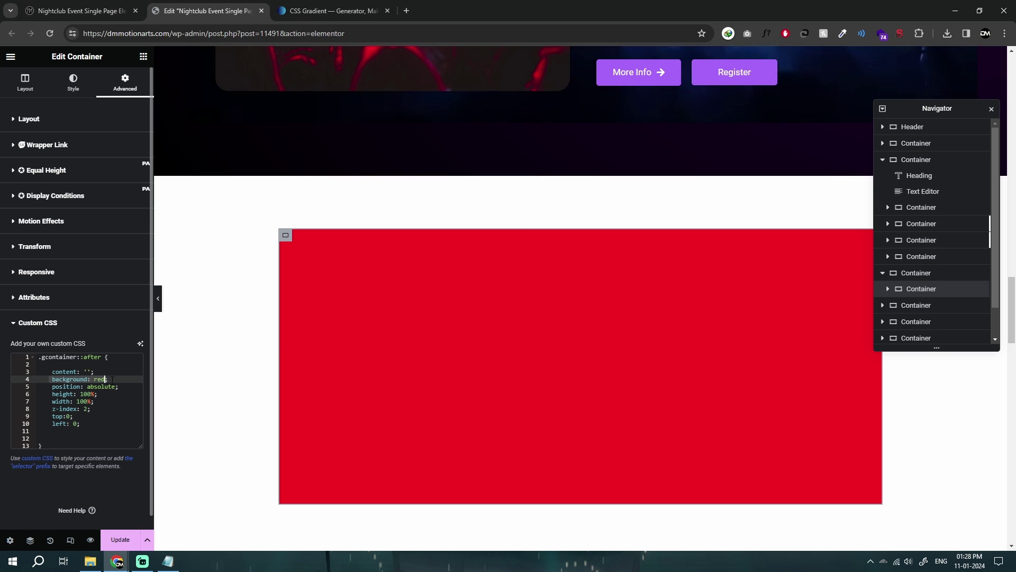
left_click(168, 561)
left_click(562, 253)
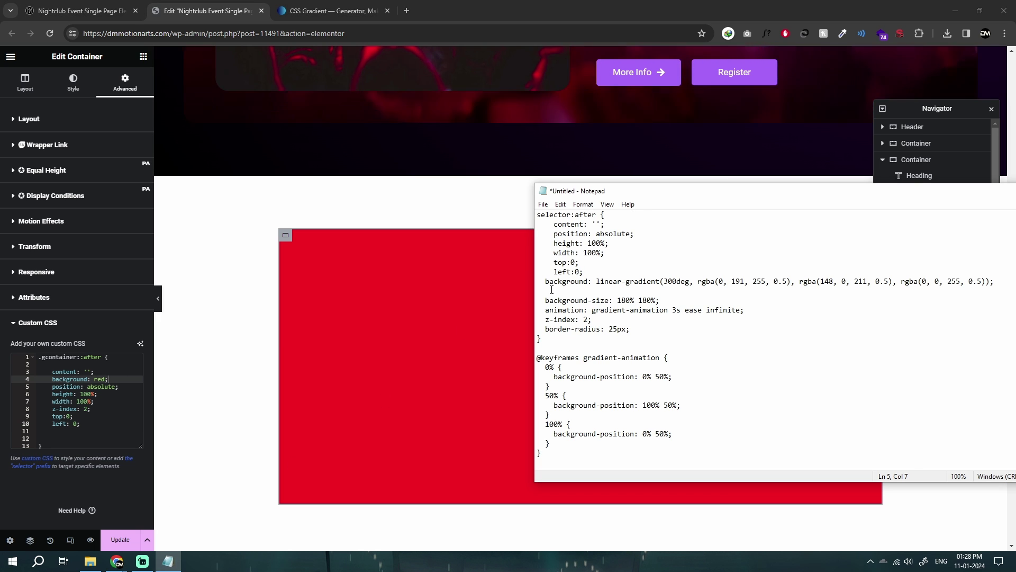
key("Delete")
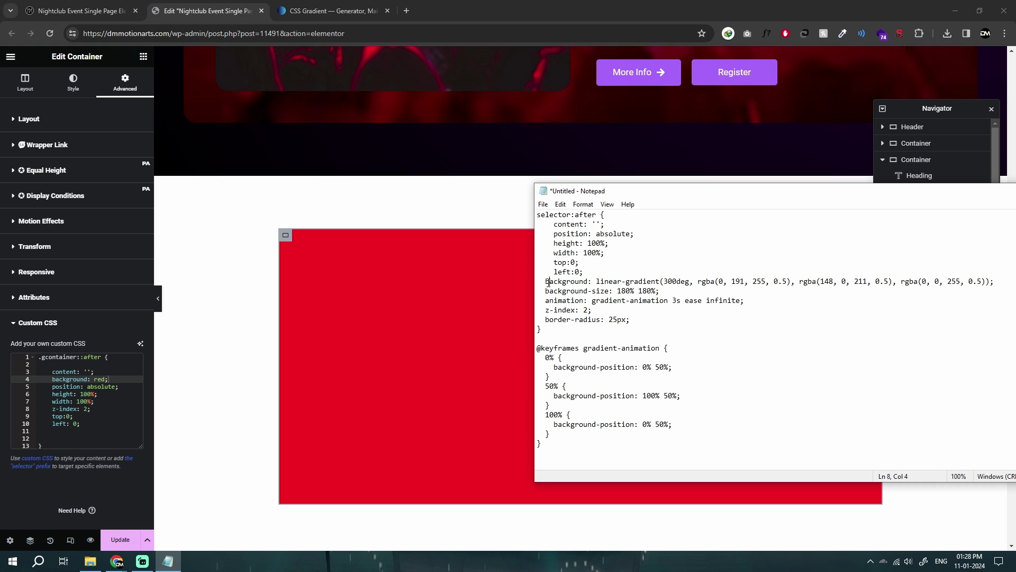
left_click_drag(545, 281, 967, 279)
left_click(994, 280)
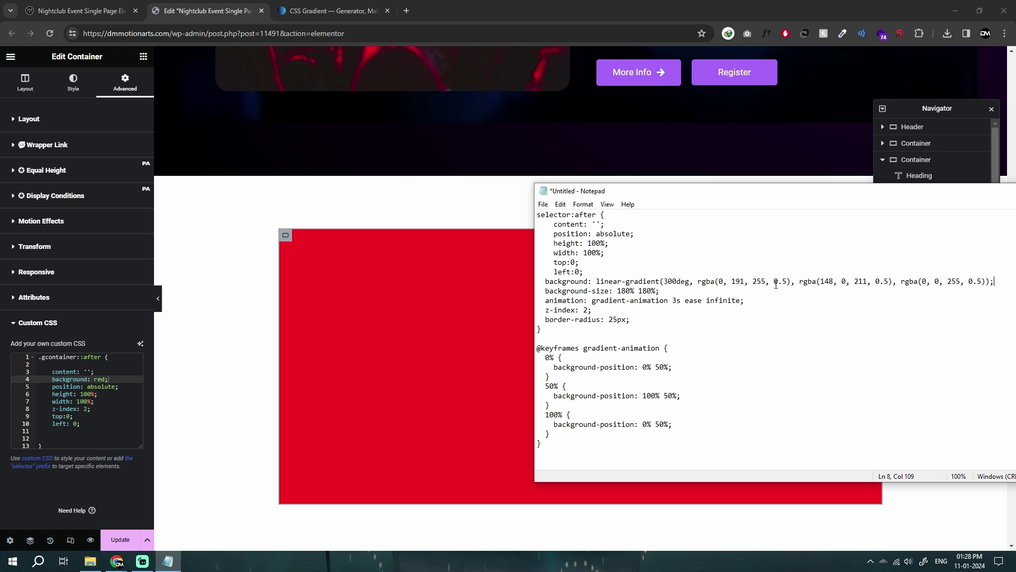
Step: Select the first gradient colour rgba(0, 191, 255, 0.5) in Notepad
left_click_drag(755, 283, 783, 282)
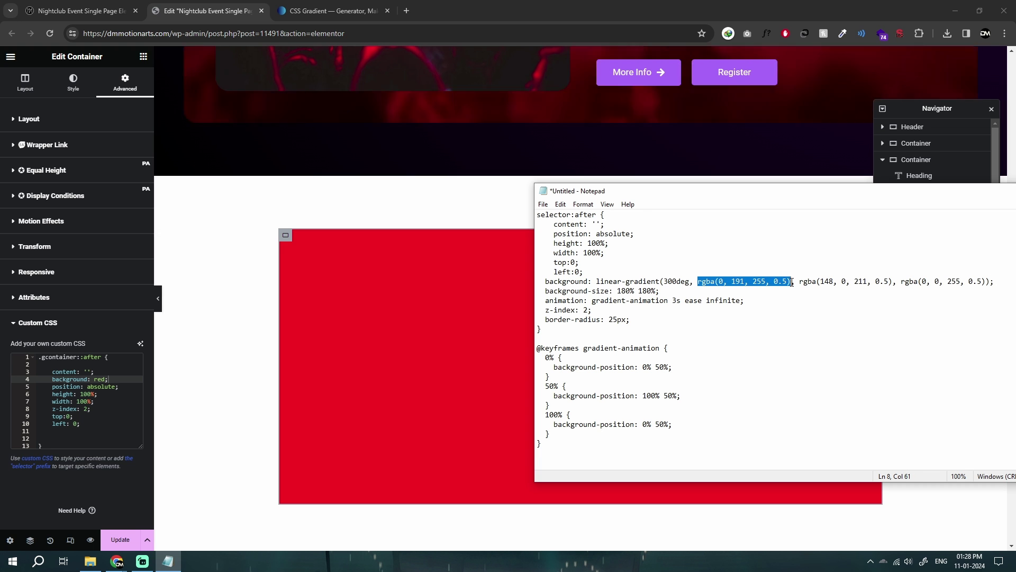
left_click(790, 282)
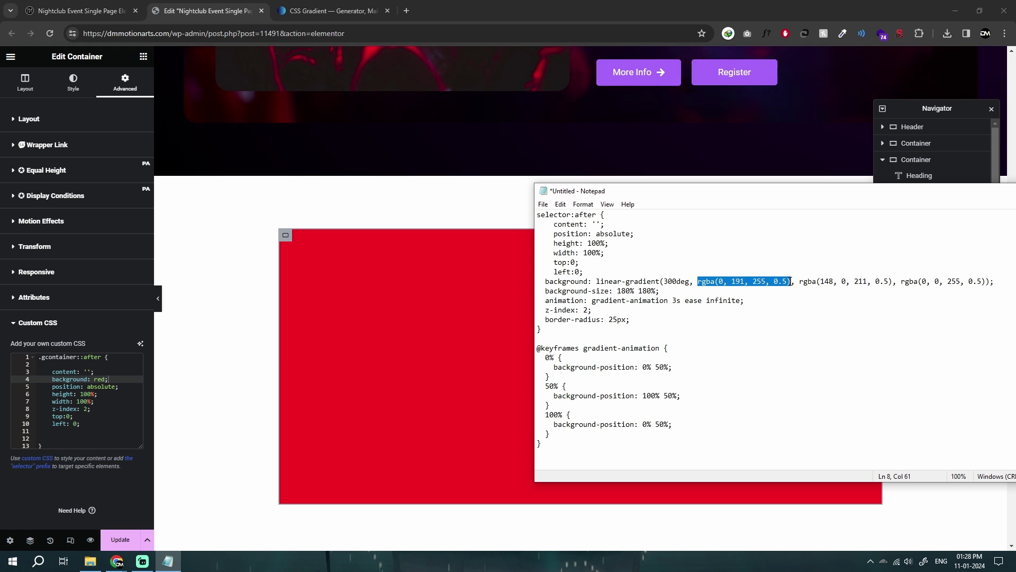
left_click_drag(699, 281, 786, 285)
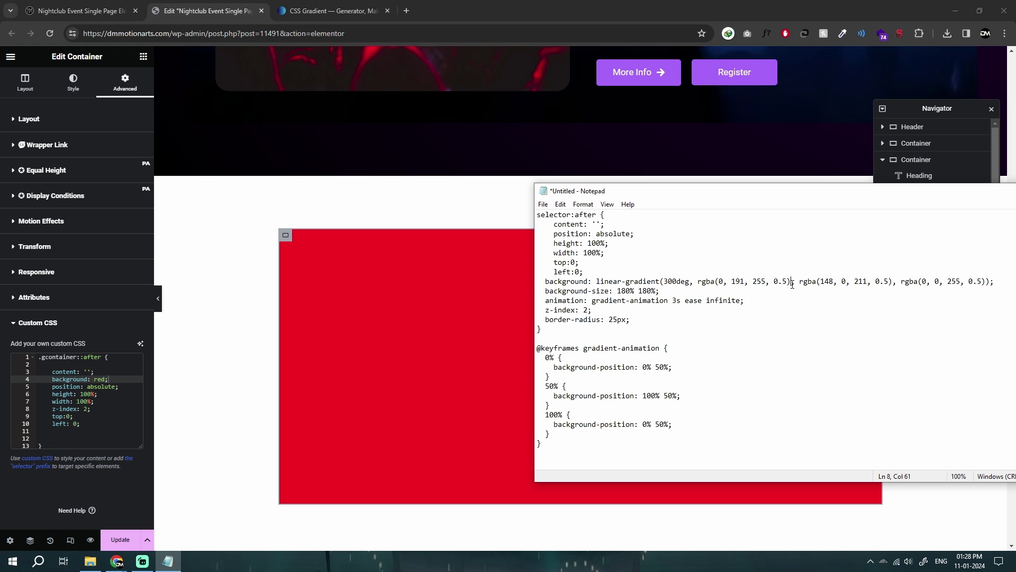
left_click_drag(698, 281, 792, 284)
left_click(354, 6)
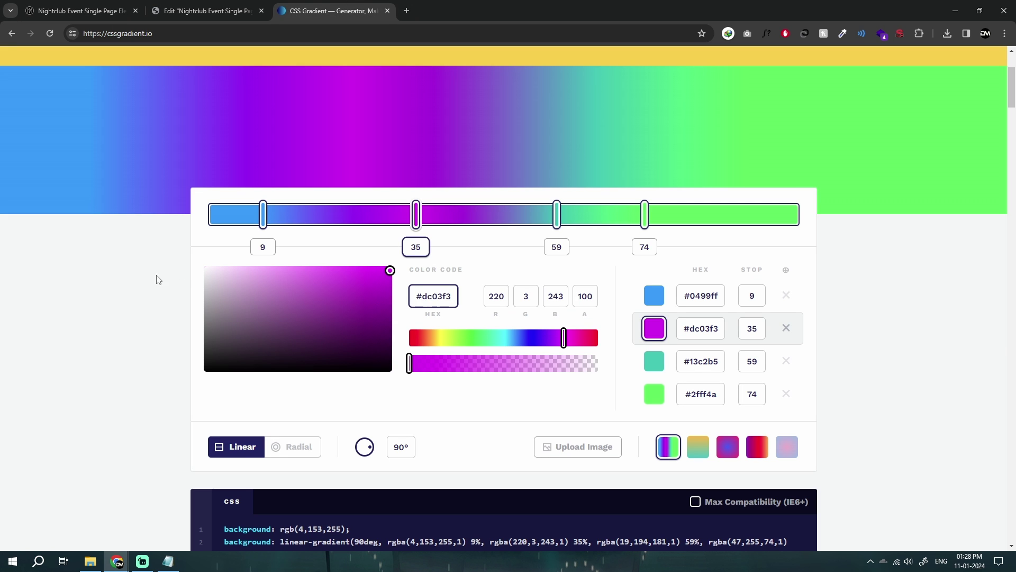
left_click(207, 11)
Step: Reselect just the rgba(0, 191, 255, channel values, excluding the 0.5 opacity
left_click(167, 561)
left_click(793, 291)
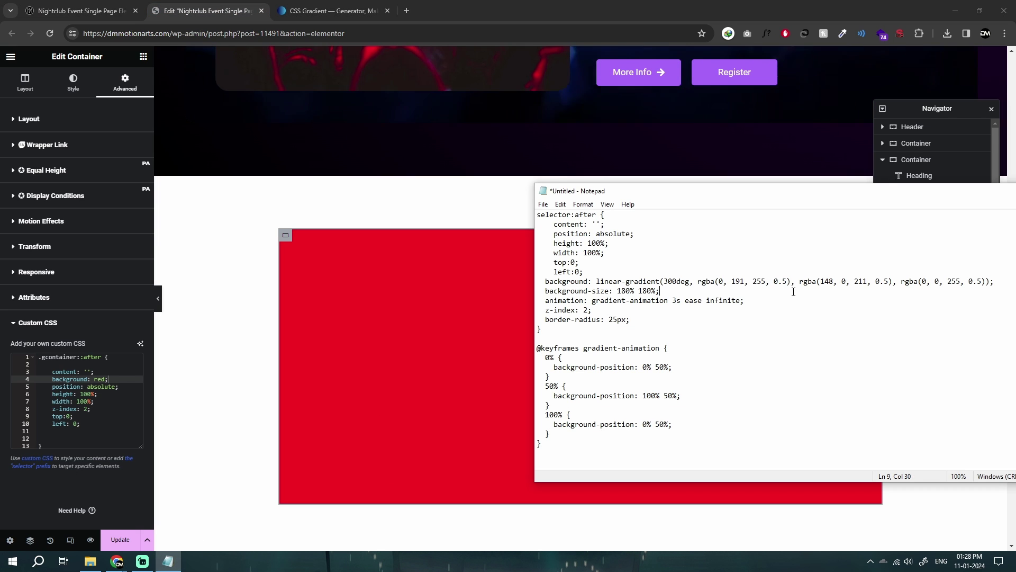
left_click(787, 282)
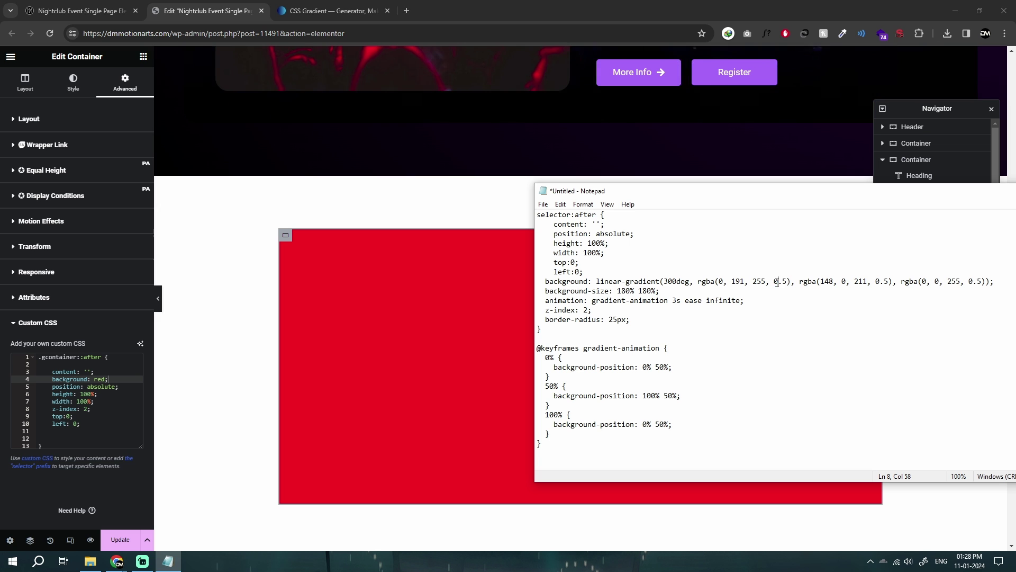
double_click(777, 281)
left_click(789, 281)
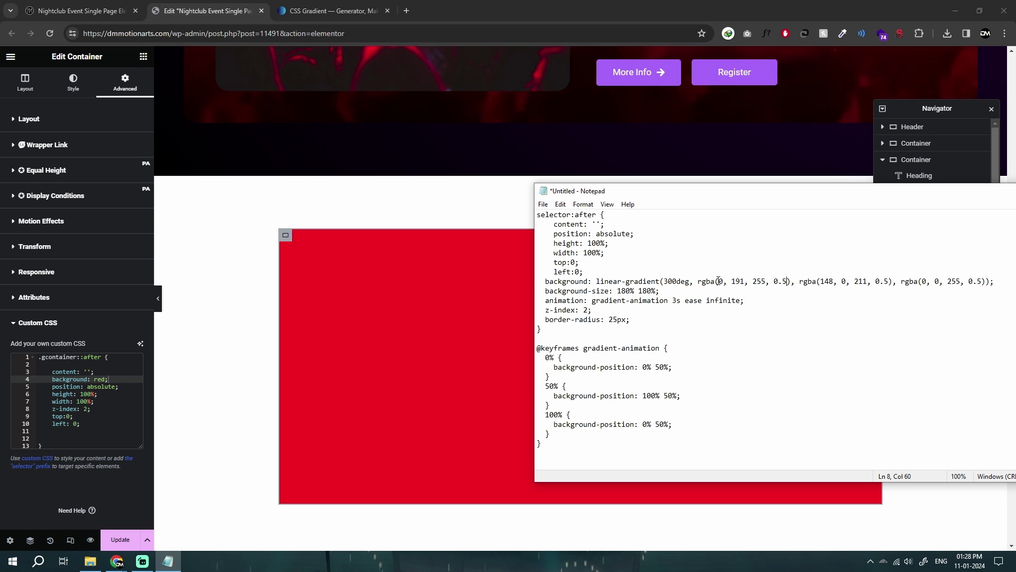
left_click_drag(698, 281, 769, 281)
key("ctrl+c")
right_click(759, 285)
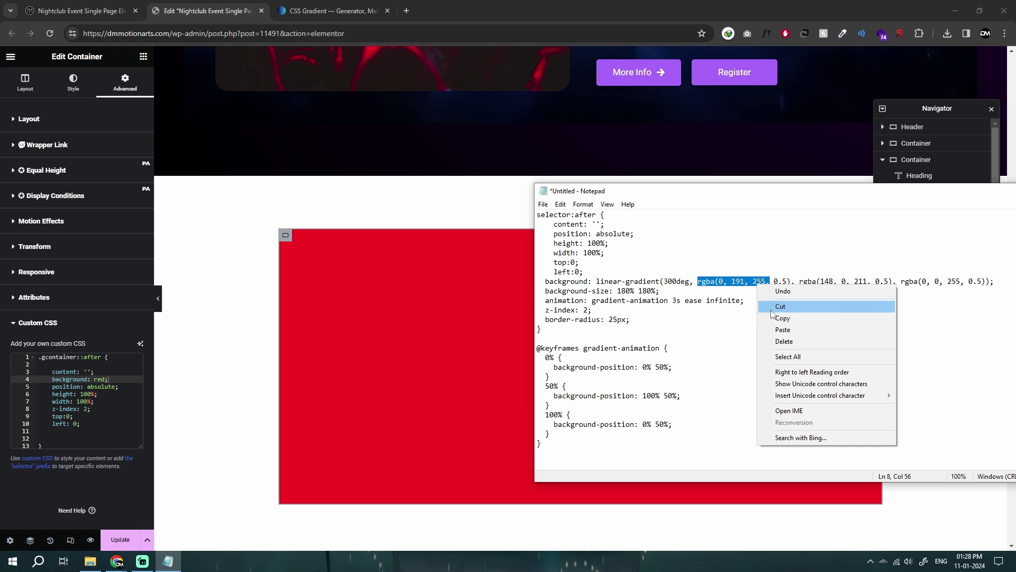
Step: Close a stray gcontainer search tab and copy the selected rgba values
left_click(407, 10)
type("gcontainer")
key("Return")
key("ctrl+w")
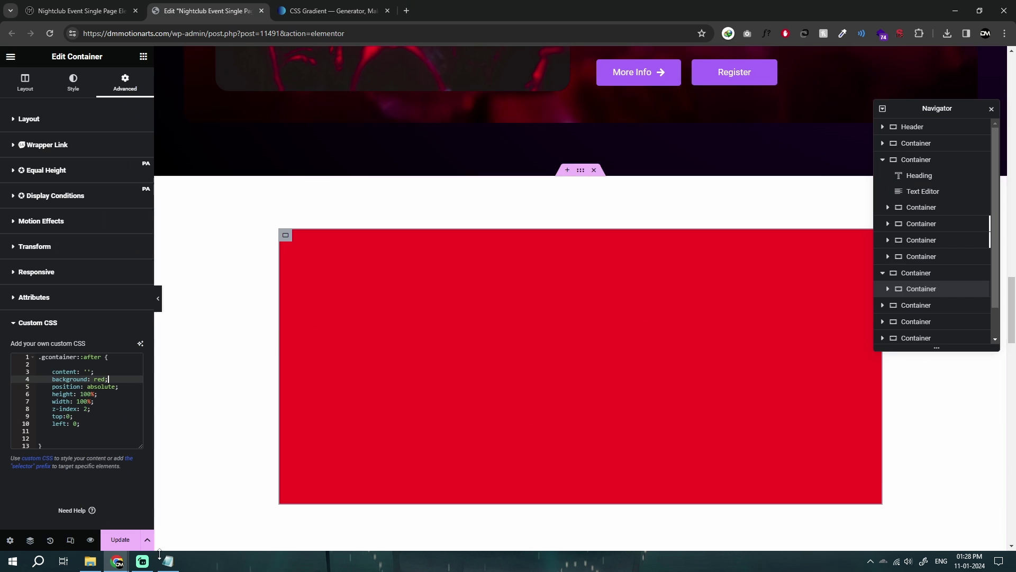
left_click(168, 561)
right_click(734, 278)
left_click(752, 306)
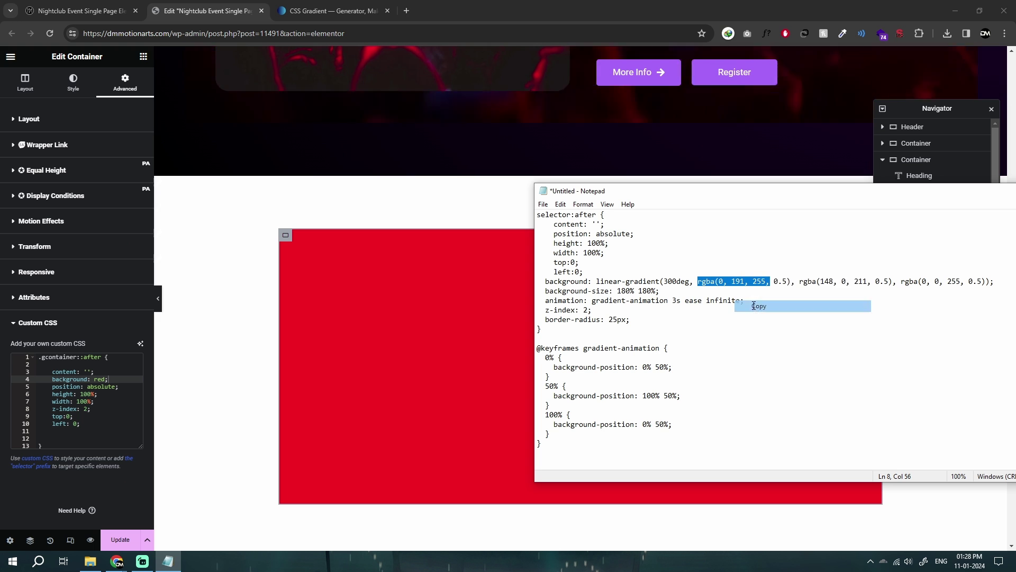
Step: Search rgb(0, 191, 255) in a new tab and view its RGB.to page showing sky blue #00bfff
left_click(403, 10)
key("ctrl+v")
key("Return")
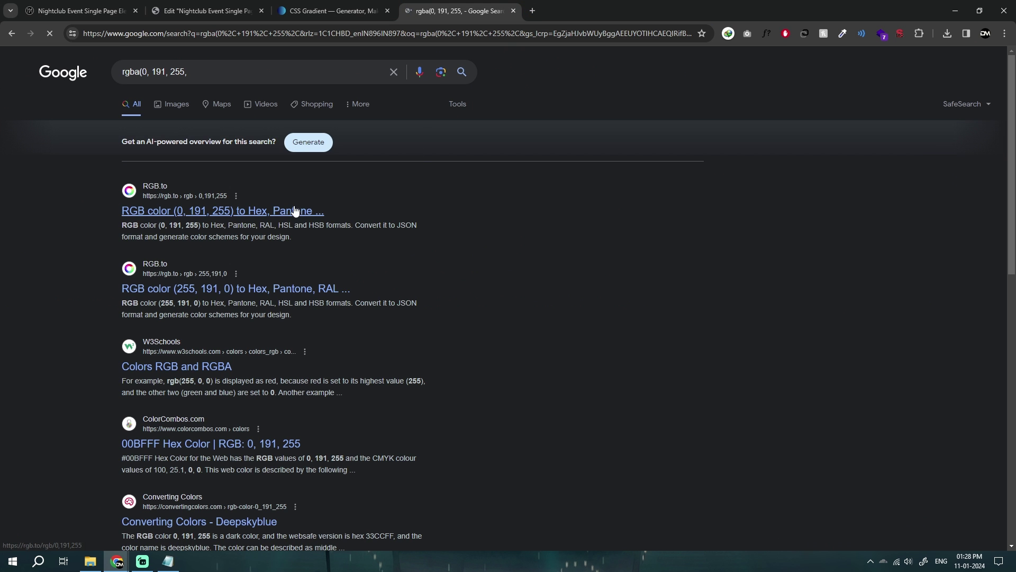
left_click(295, 211)
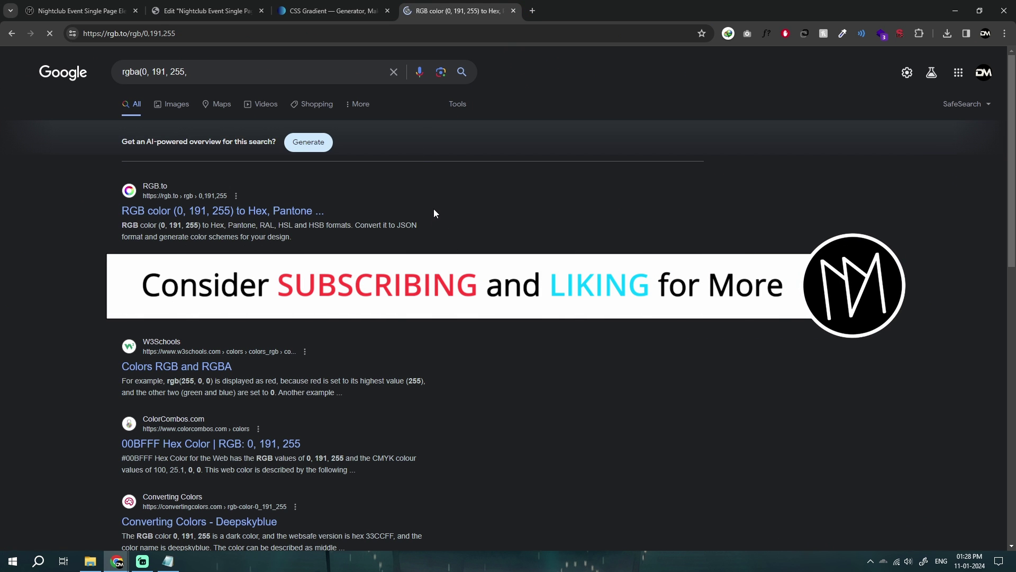
scroll(216, 144, "down", 1)
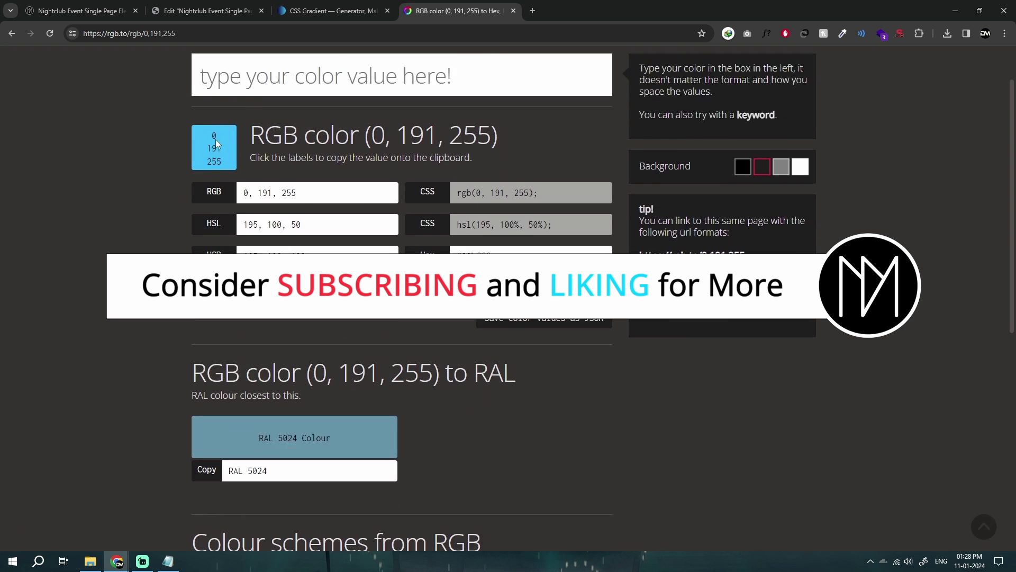
scroll(216, 144, "up", 1)
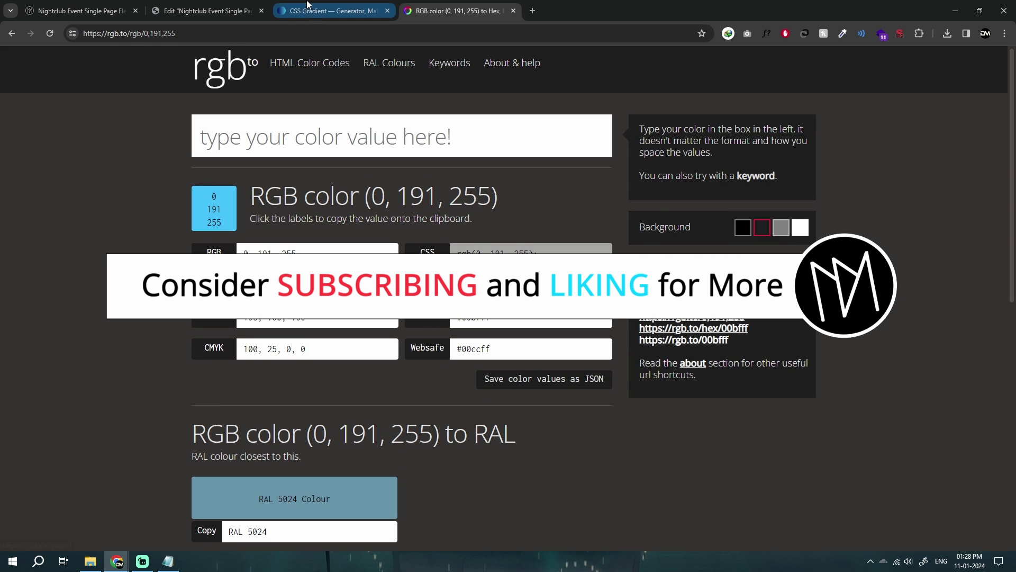
Step: Glance at the Notepad CSS notes and close the colour lookup tab
left_click(168, 561)
left_click(724, 285)
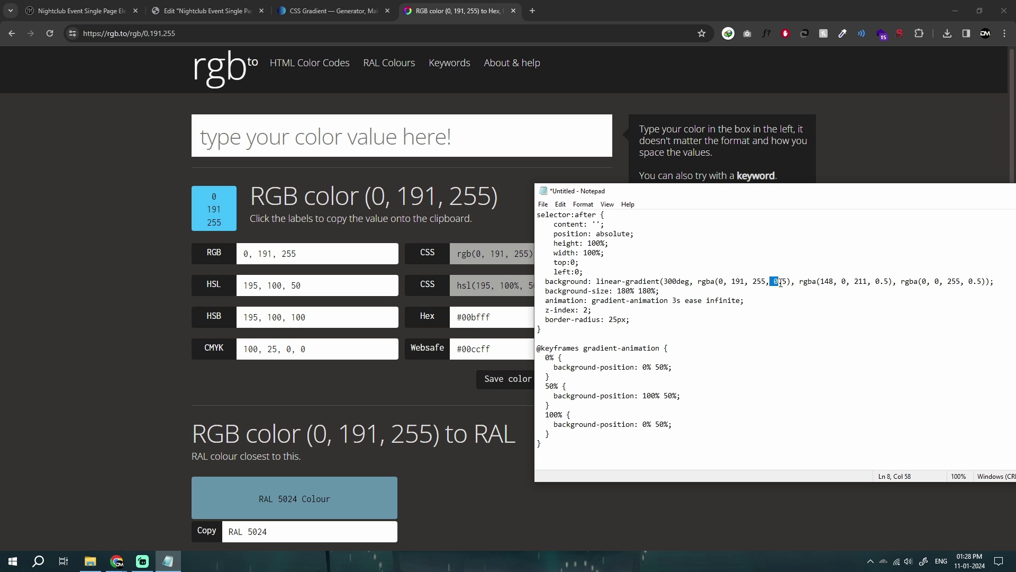
left_click(514, 11)
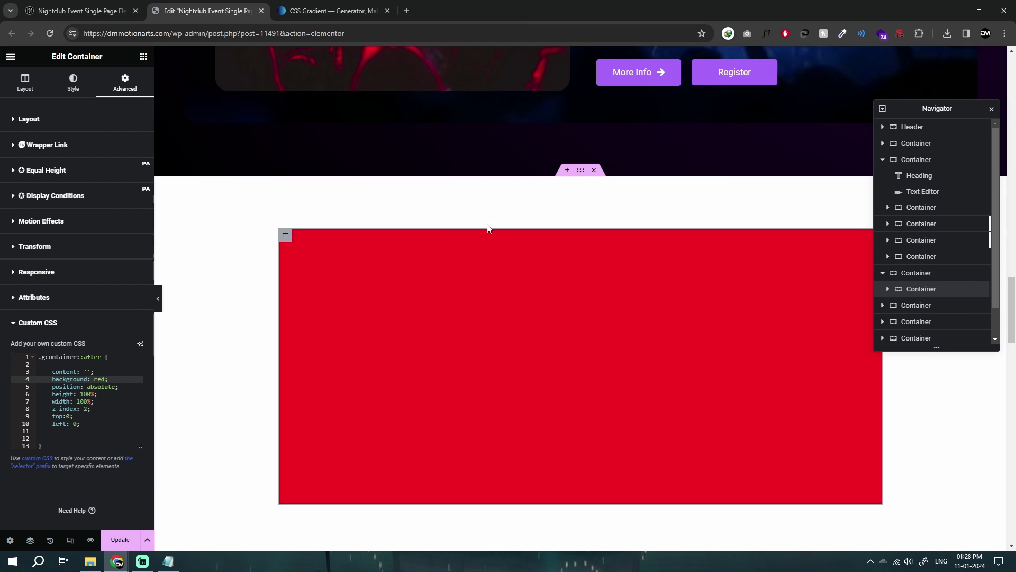
Step: Review the Notepad gradient values: rgba(0, 191, 255, 0.5), the 300deg angle and 180% 180% size
left_click(168, 561)
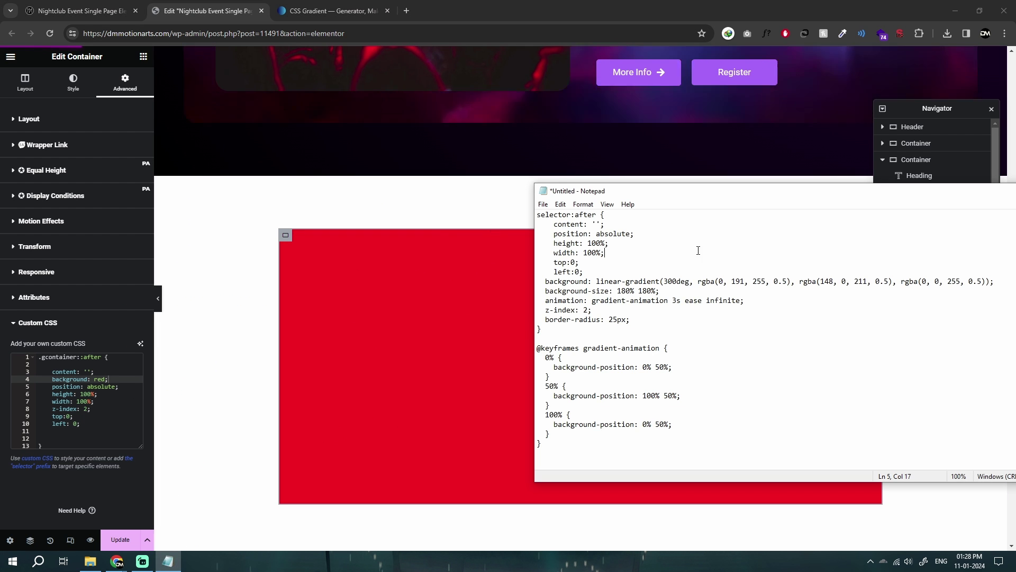
left_click_drag(698, 283, 890, 280)
left_click(791, 283)
left_click_drag(664, 281, 672, 281)
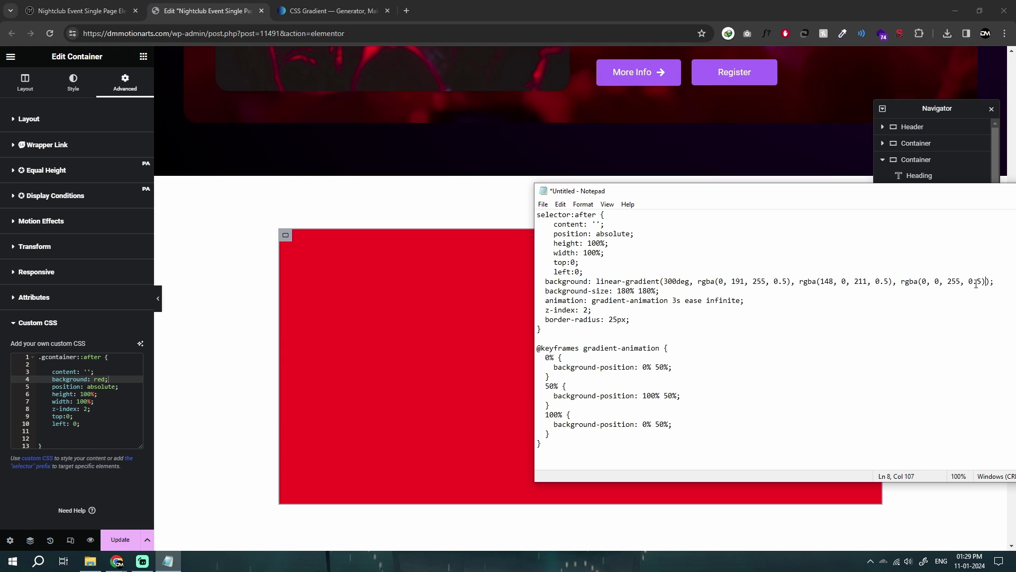
left_click(690, 281)
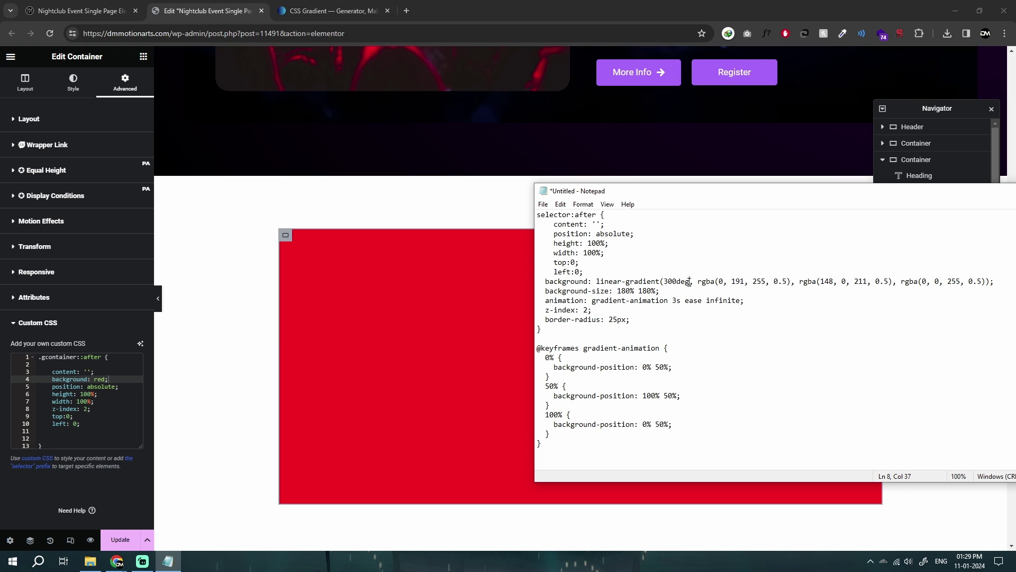
left_click_drag(689, 283, 668, 282)
scroll(401, 357, "up", 3)
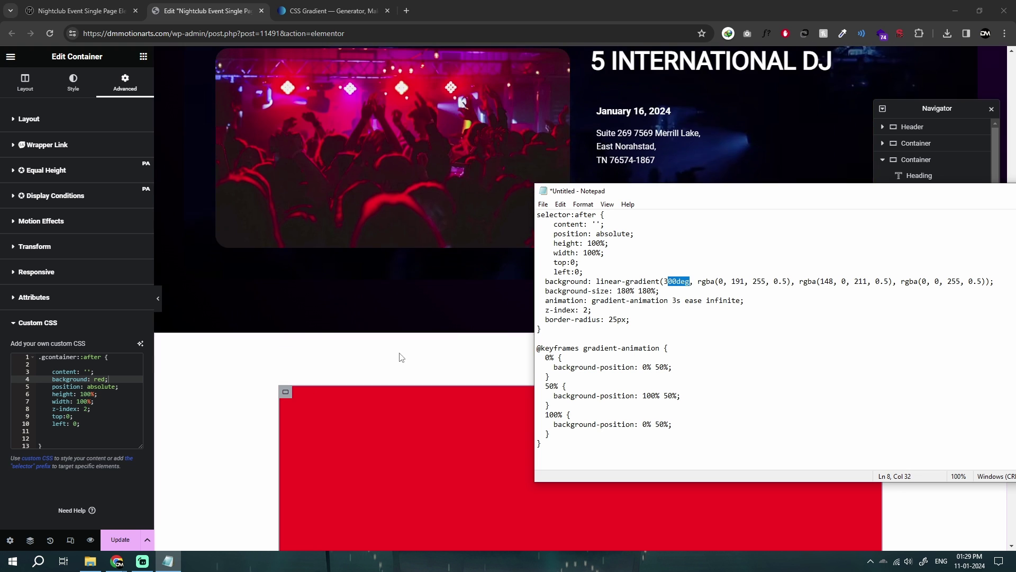
left_click(630, 301)
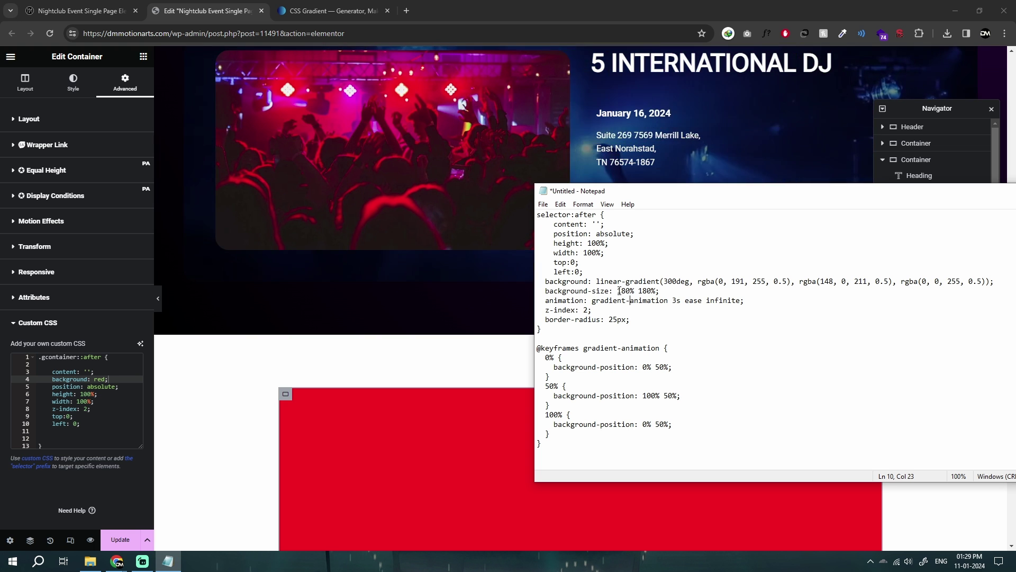
mouse_move(618, 291)
left_mouse_down()
mouse_move(657, 291)
mouse_move(614, 291)
left_mouse_up()
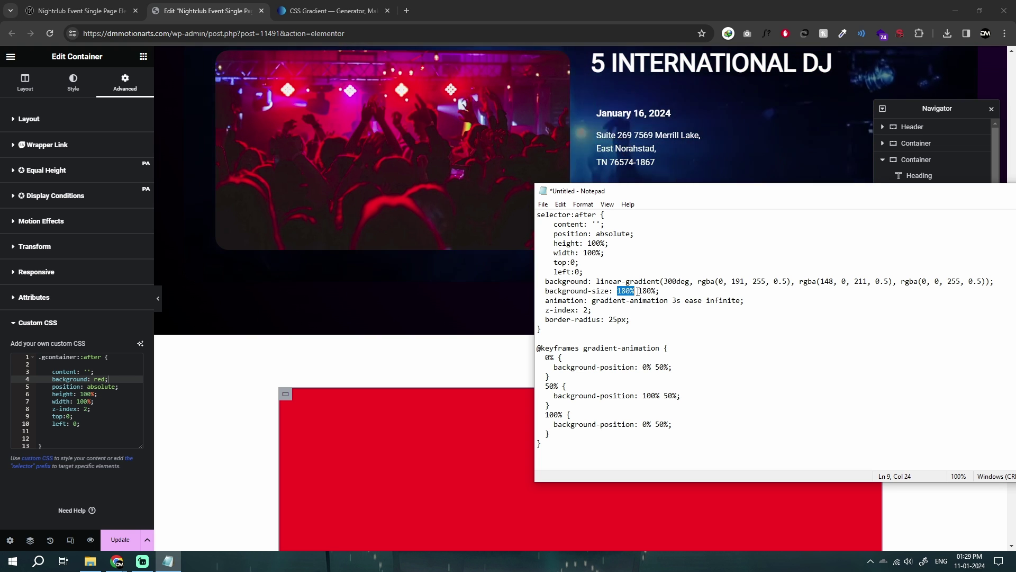
left_click(605, 282)
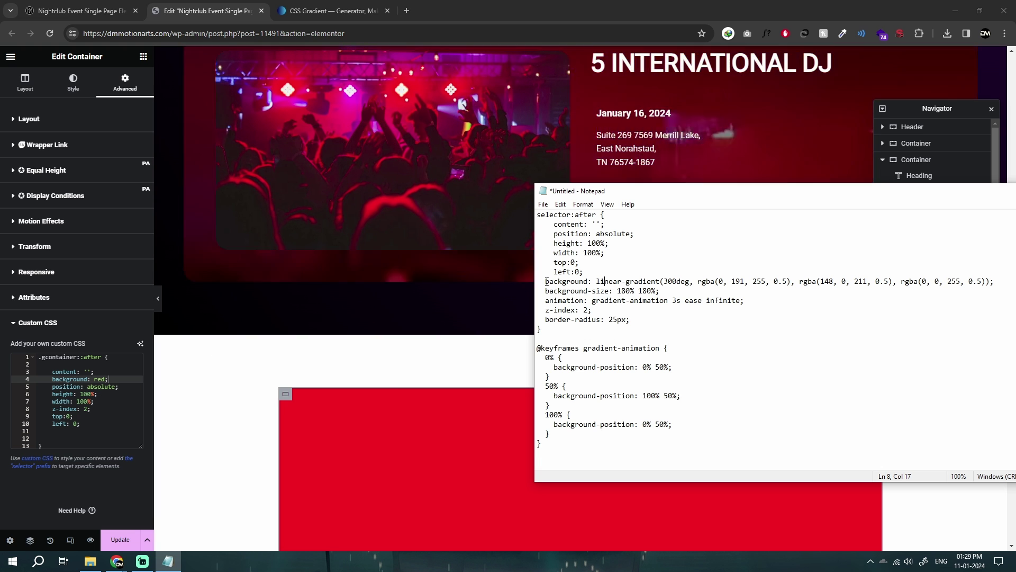
Step: Replace 'background: red;' in the custom CSS with the Notepad 300deg linear-gradient line
left_click_drag(547, 281, 995, 281)
key("ctrl+c")
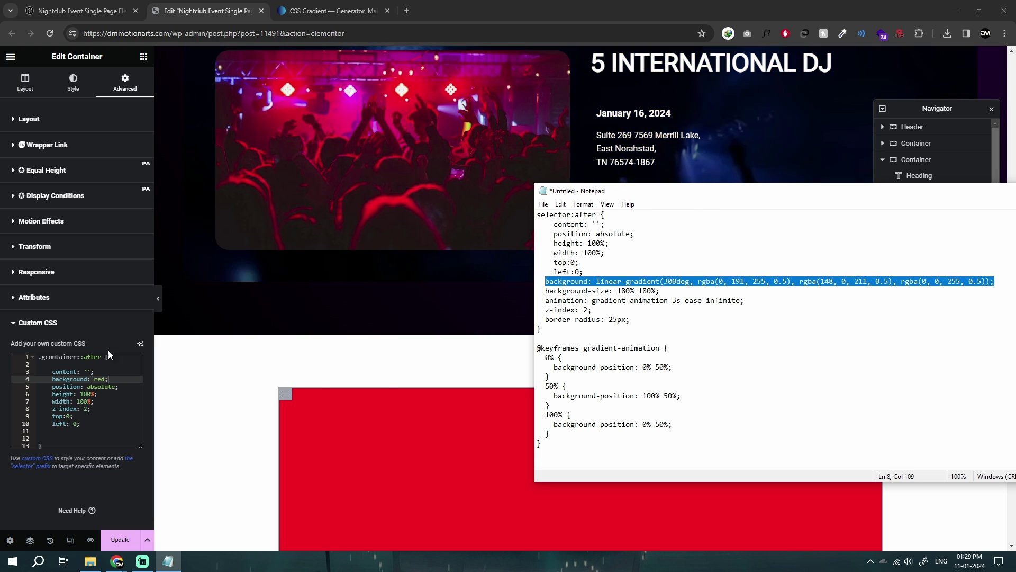
left_click(52, 379)
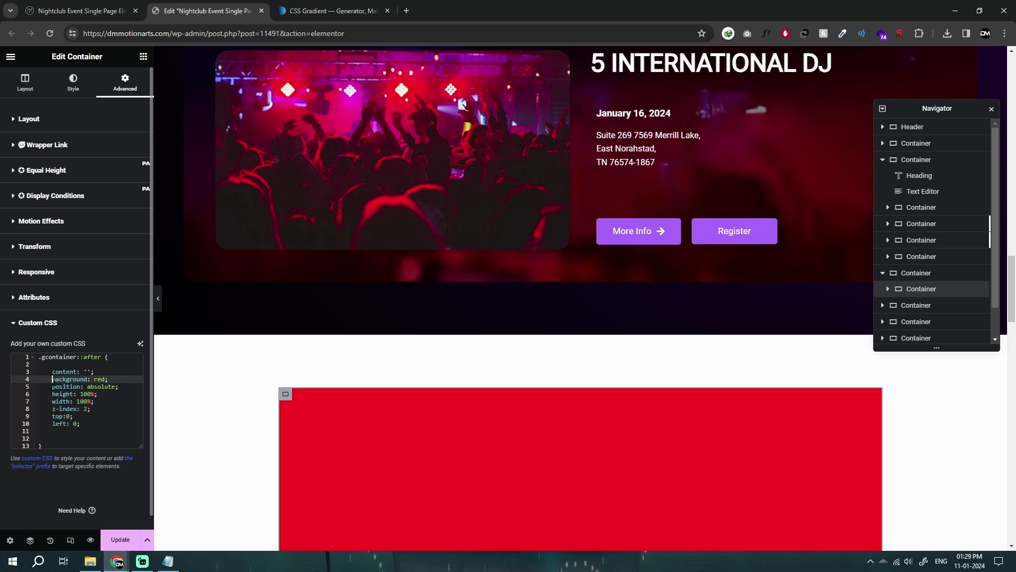
key("shift+End")
key("ctrl+v")
scroll(288, 409, "down", 3)
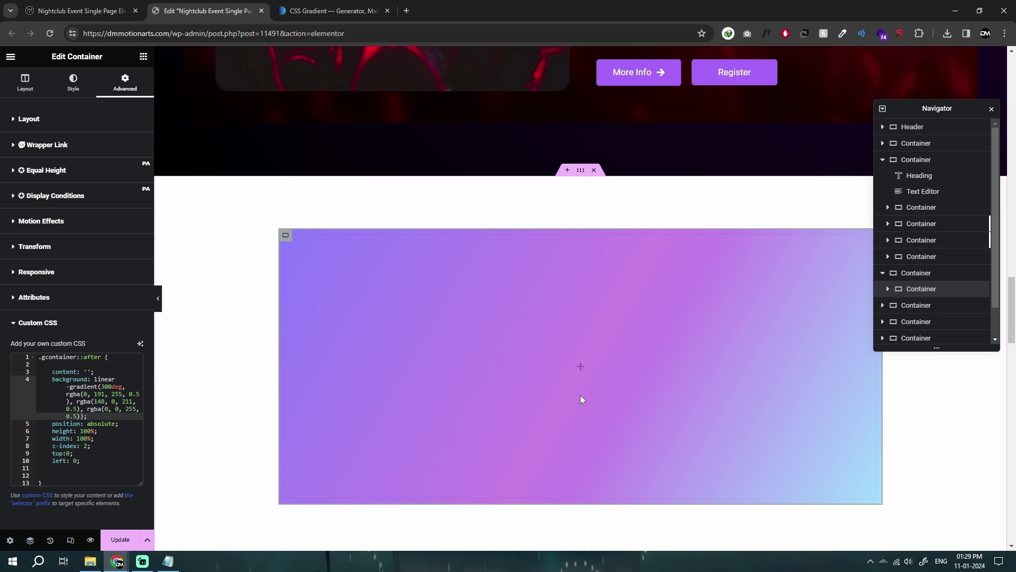
left_click(168, 561)
Step: Rework the CSS Gradient stops: remove blue, purple at 17, teal at 53, green at 86
left_click(339, 6)
left_click(263, 214)
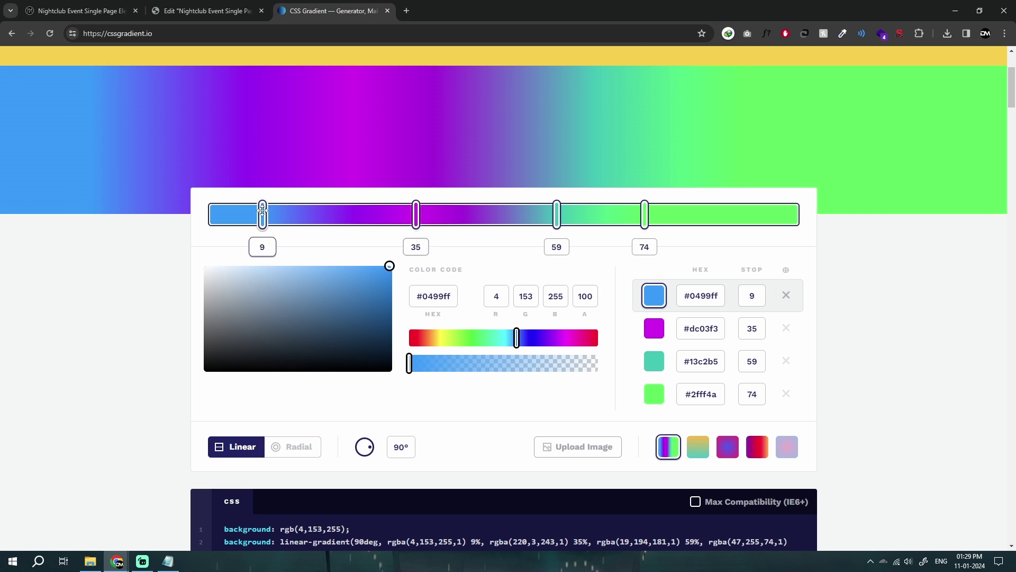
left_click_drag(263, 214, 287, 215)
left_click(786, 295)
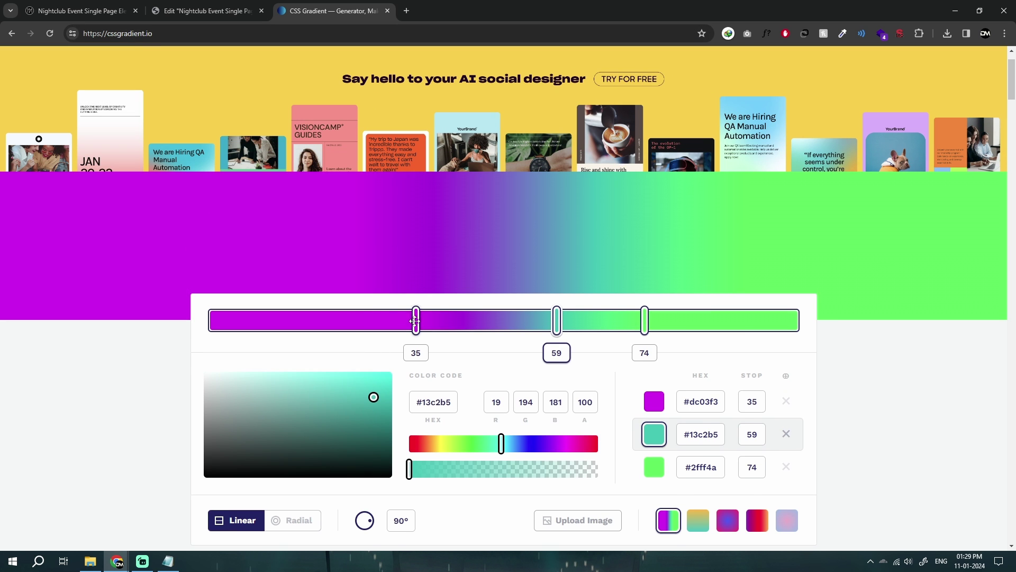
left_click_drag(415, 320, 330, 320)
left_click_drag(556, 320, 534, 320)
left_click(644, 320)
left_click(717, 324)
left_click_drag(645, 324, 660, 324)
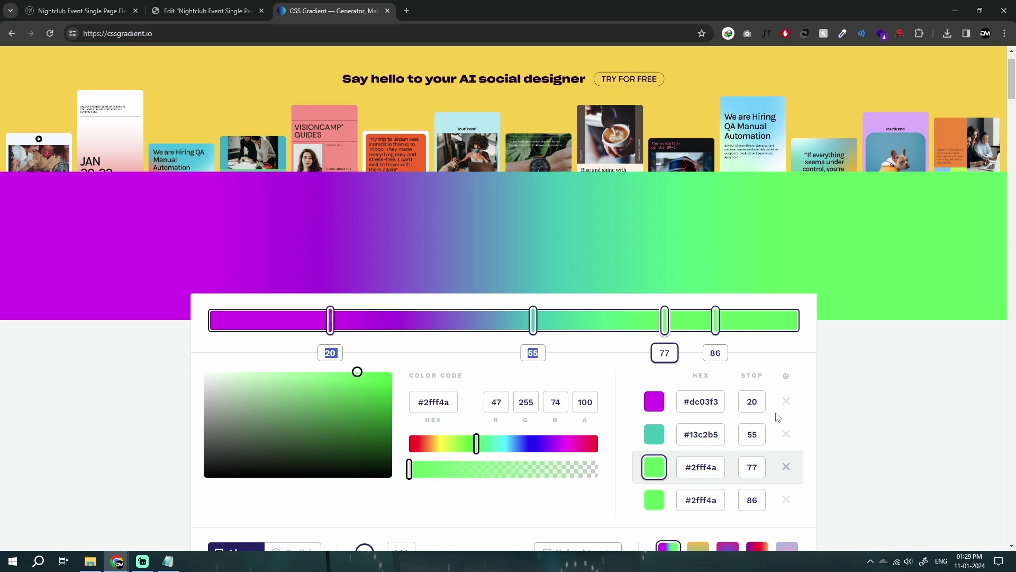
left_click(786, 467)
mouse_move(533, 324)
left_mouse_down()
mouse_move(506, 324)
mouse_move(516, 324)
left_mouse_up()
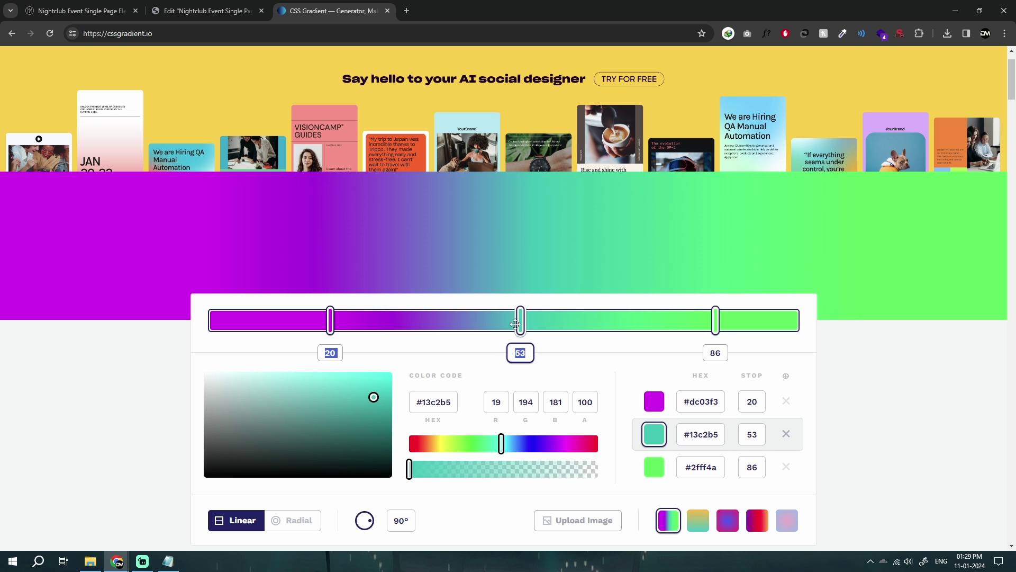
left_click_drag(332, 319, 310, 322)
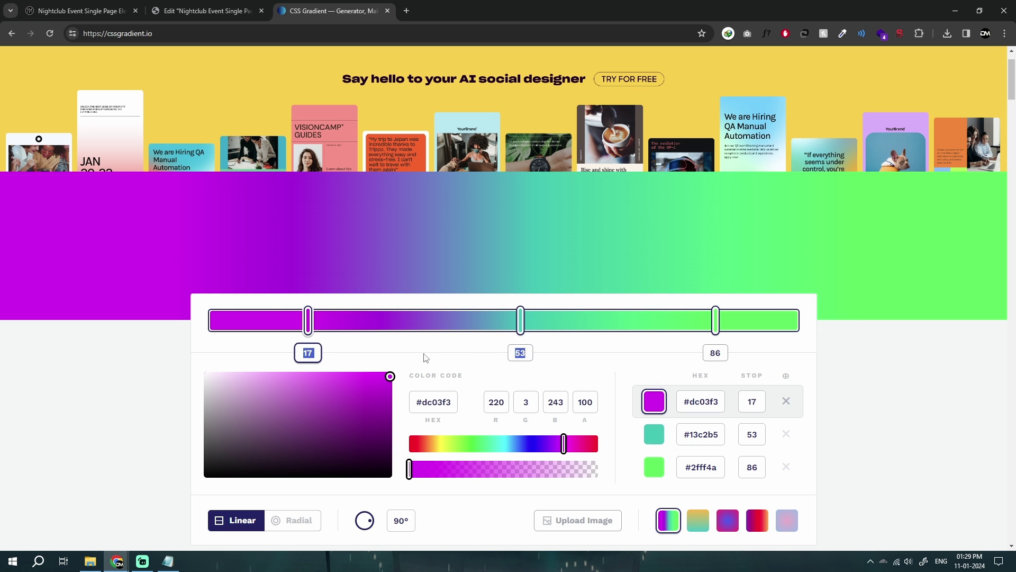
Step: Copy the generated linear-gradient value from the CSS Gradient output
scroll(256, 400, "down", 2)
left_click_drag(456, 365, 360, 369)
scroll(349, 404, "down", 2)
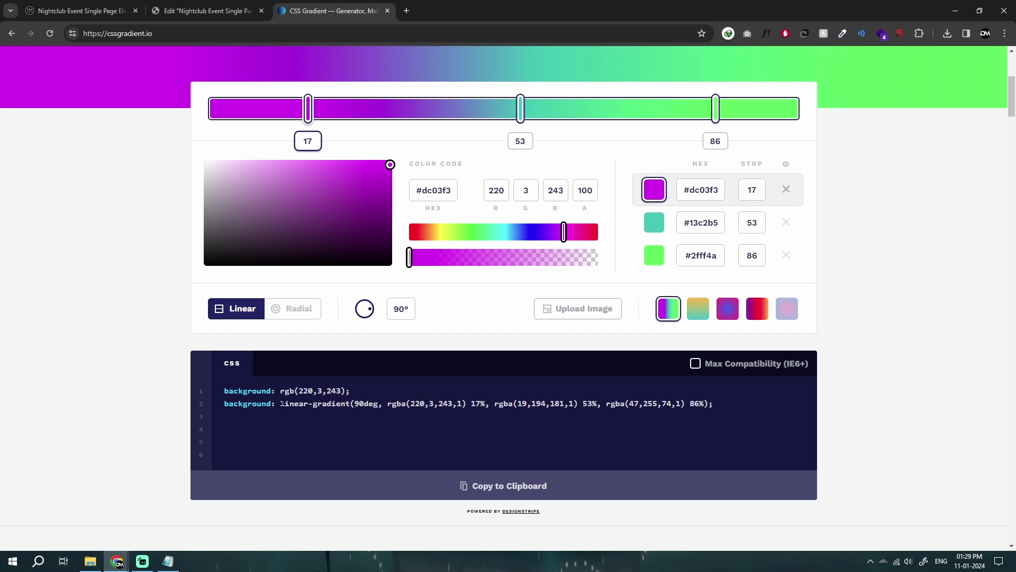
left_click_drag(334, 405, 711, 415)
key("ctrl+c")
key("super+v")
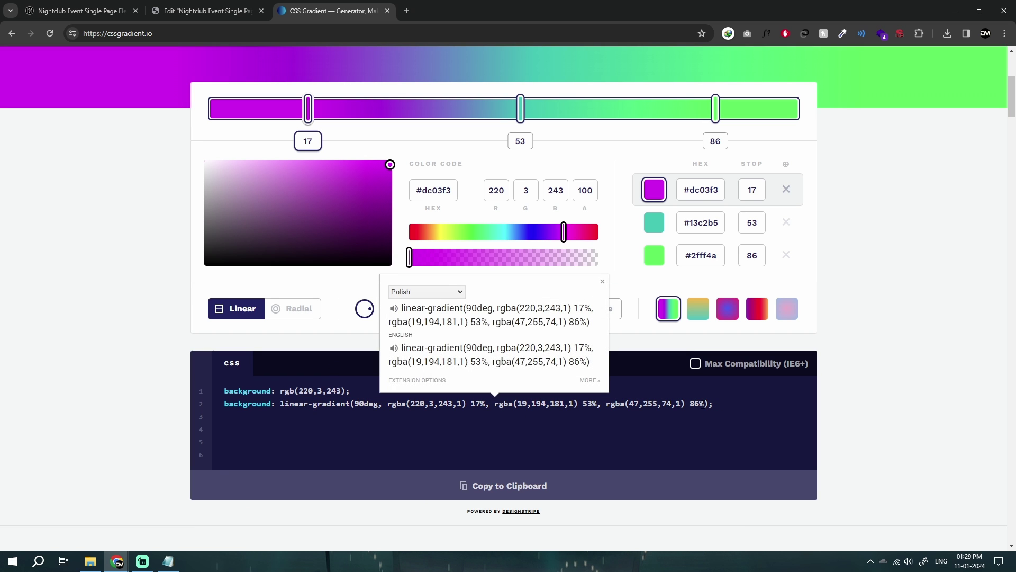
key("Escape")
Step: Make the purple, teal and green stops about half transparent and select the generated gradient CSS
mouse_move(416, 262)
left_mouse_down()
mouse_move(547, 258)
mouse_move(397, 266)
left_mouse_up()
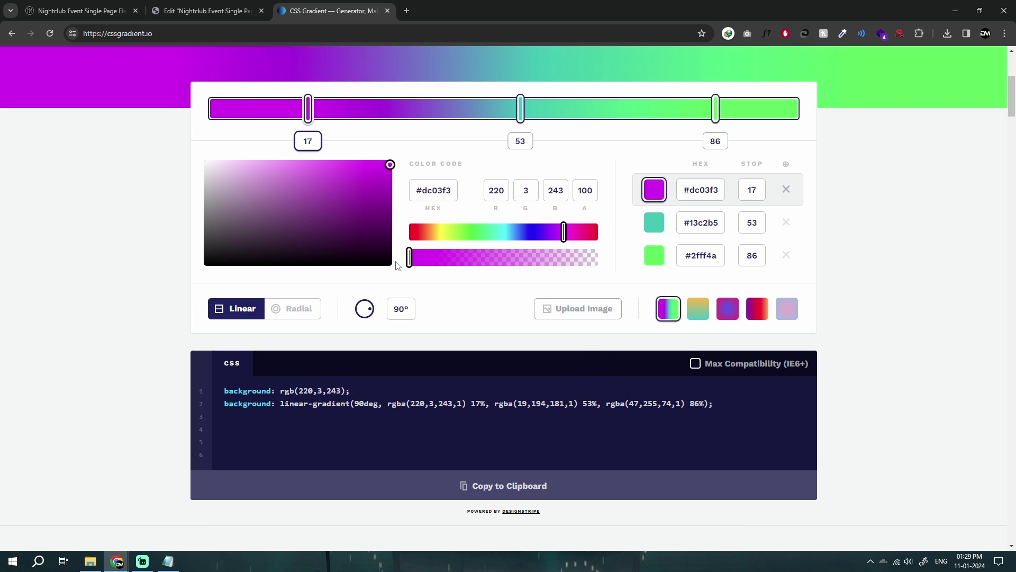
left_click_drag(492, 261, 500, 262)
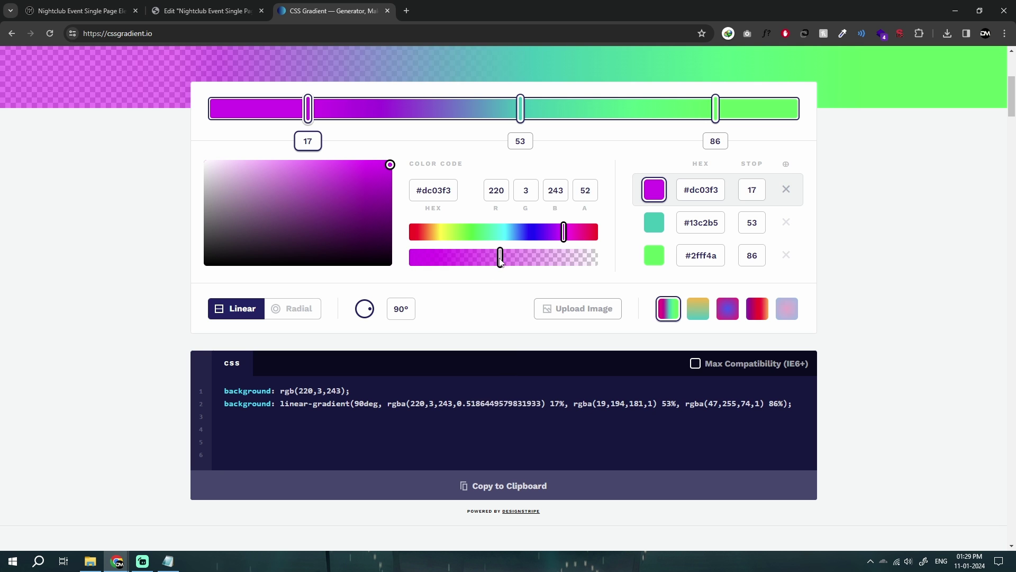
left_click(521, 107)
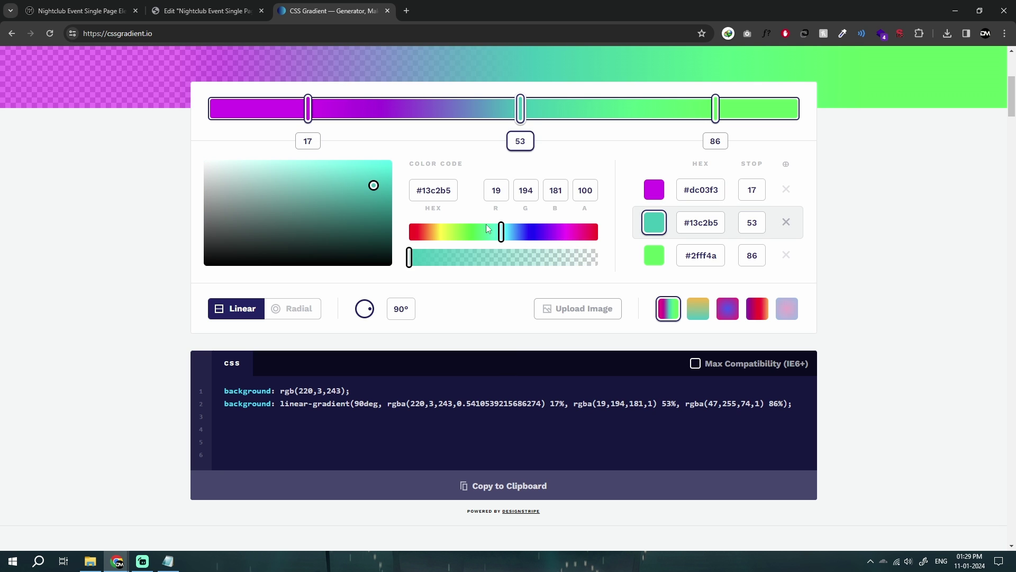
left_click(504, 260)
left_click(715, 108)
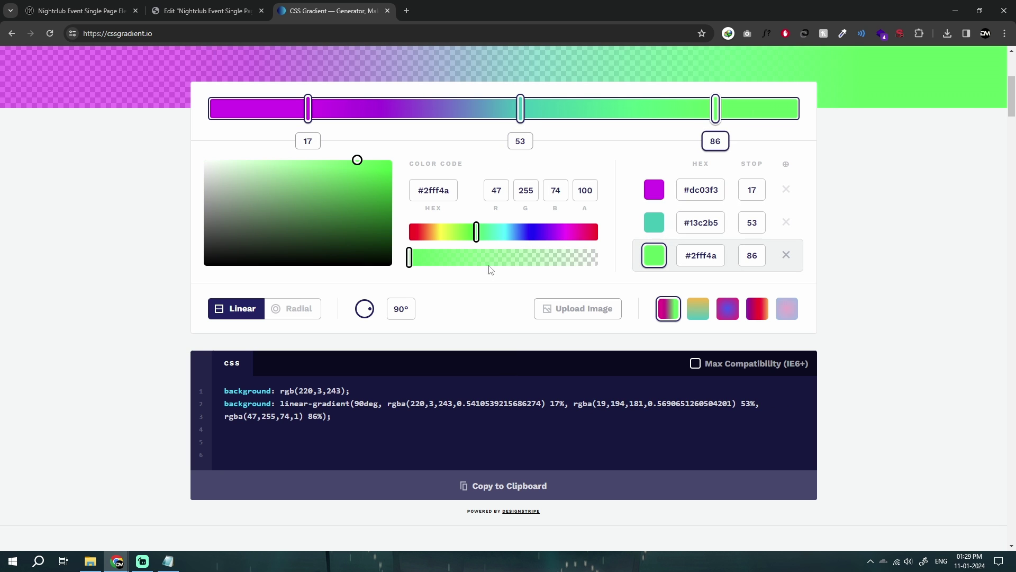
left_click(491, 261)
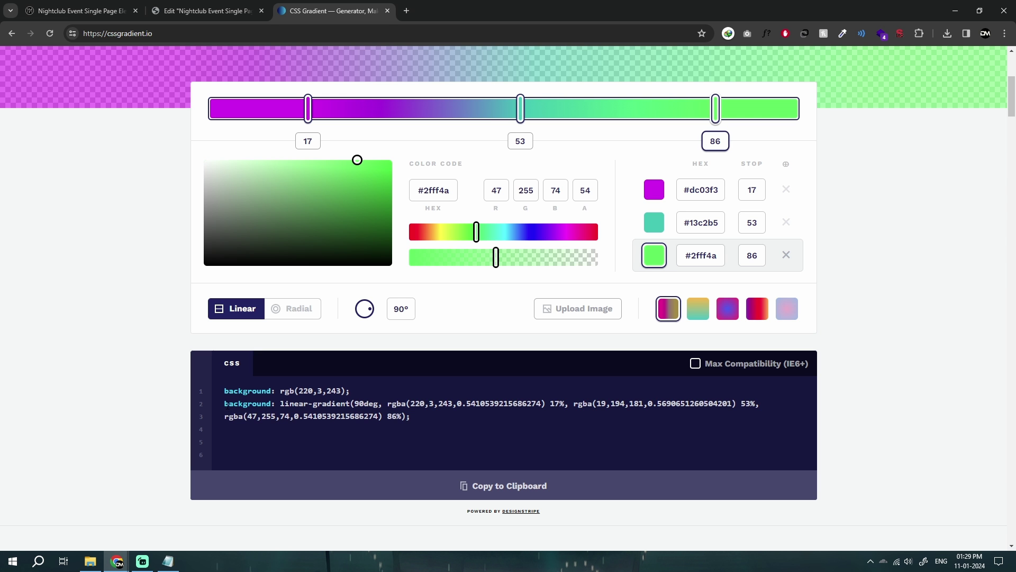
left_click_drag(227, 405, 429, 420)
left_click(201, 5)
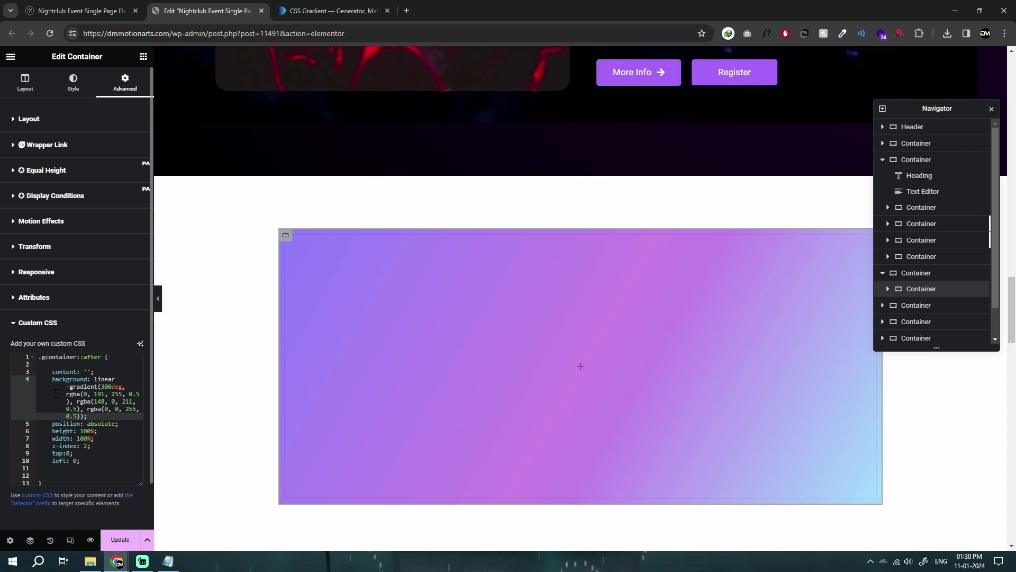
Step: Paste the new 90deg gradient over the old background line and add 'background-size: 200% 50%;'
left_click_drag(52, 379, 86, 416)
key("ctrl+v")
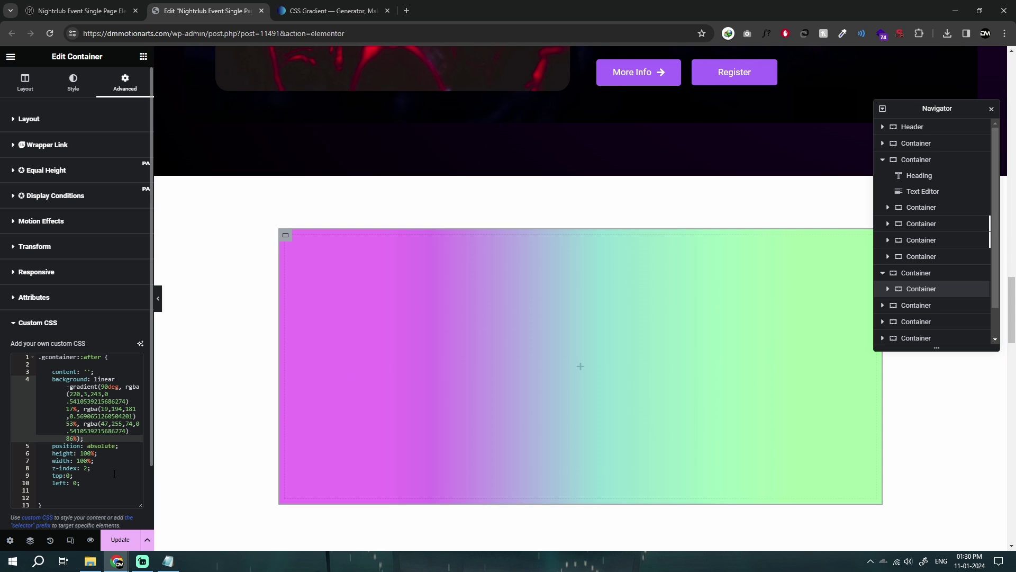
left_click(94, 487)
key("Return")
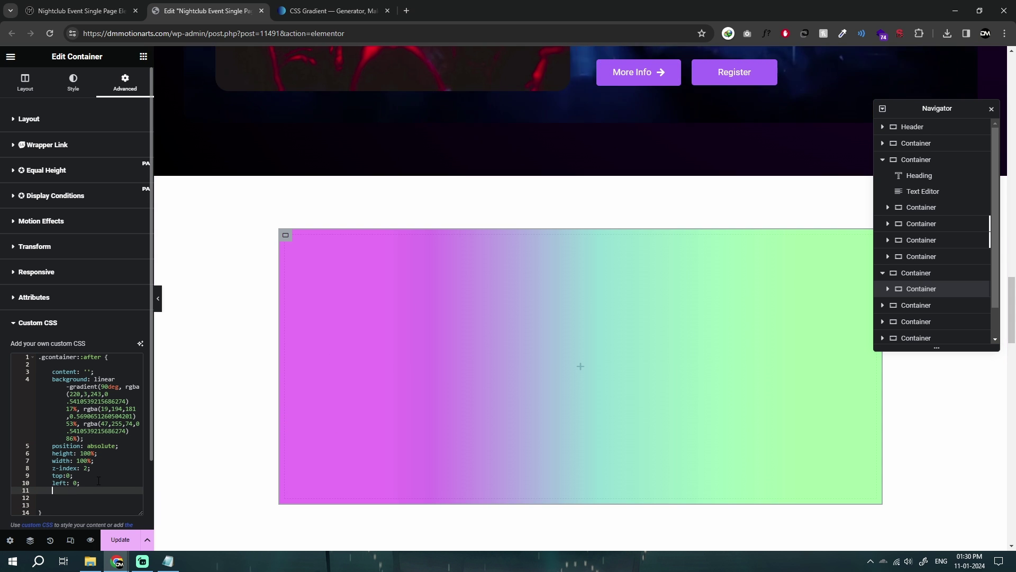
type("backgro")
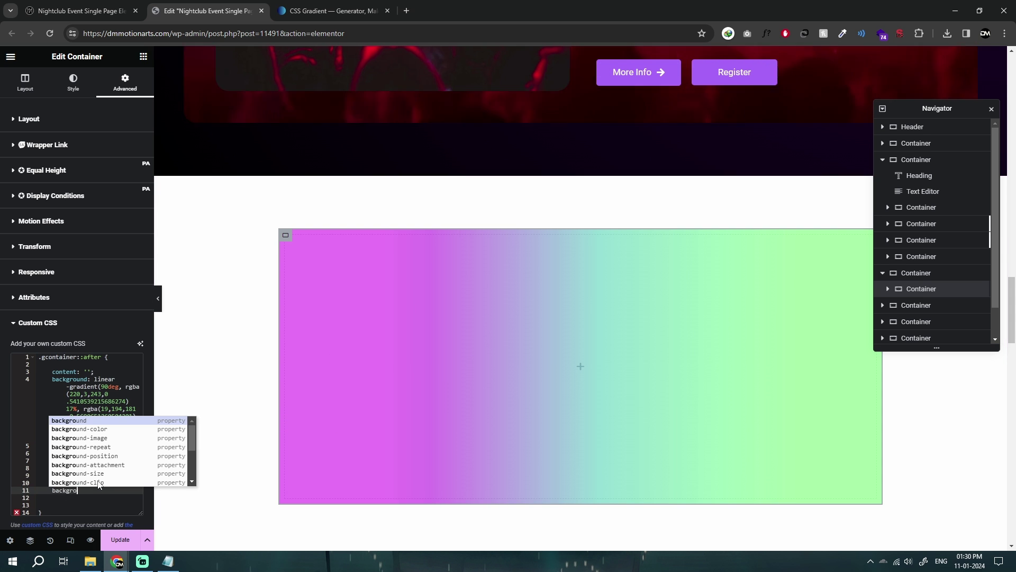
type("und-size: ")
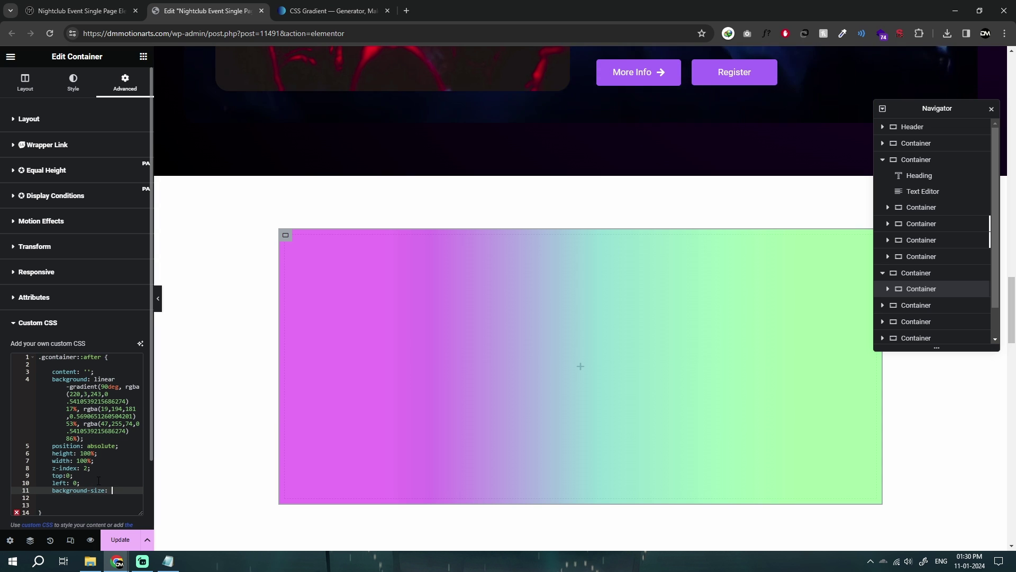
type("200% ")
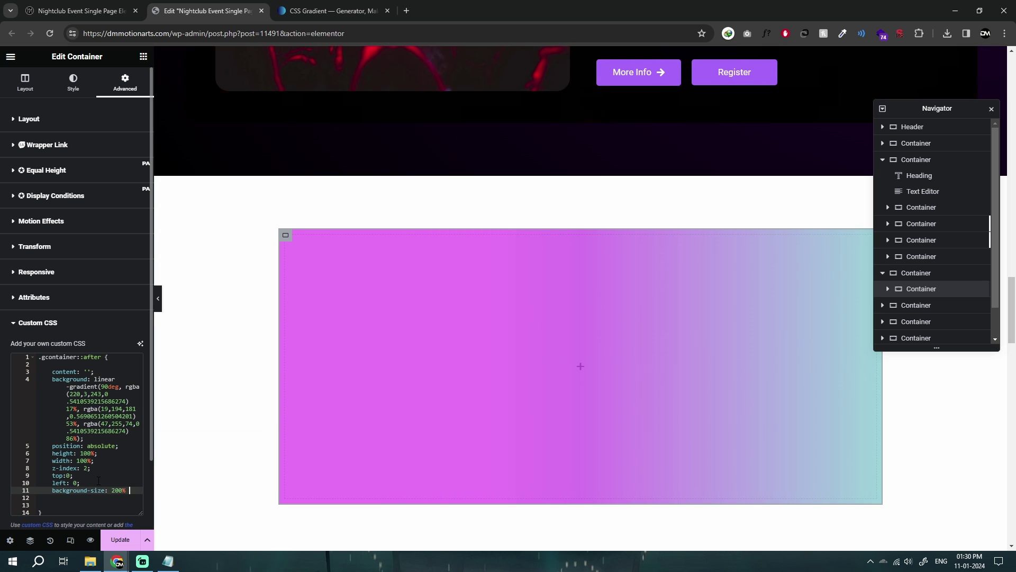
type("50%;")
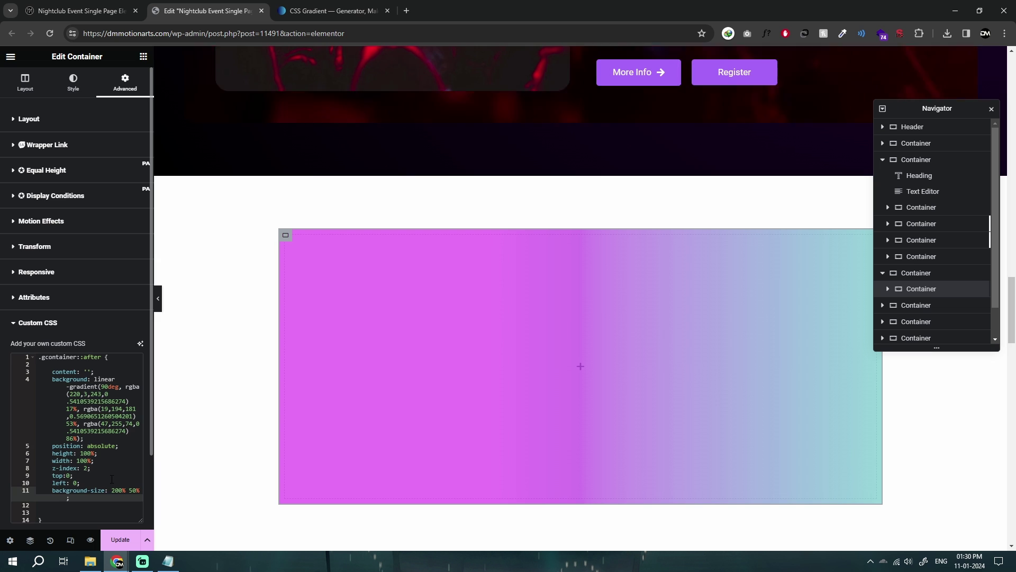
scroll(112, 479, "down", 1)
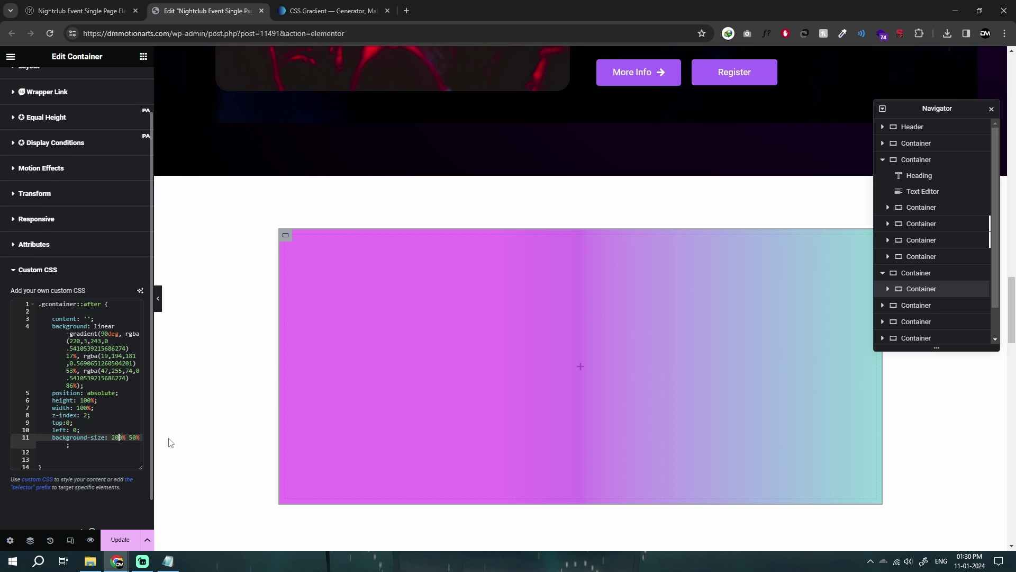
Step: Try 50% and 20% background-size widths, then delete the background-size rule
key("BackSpace")
key("BackSpace")
type("5")
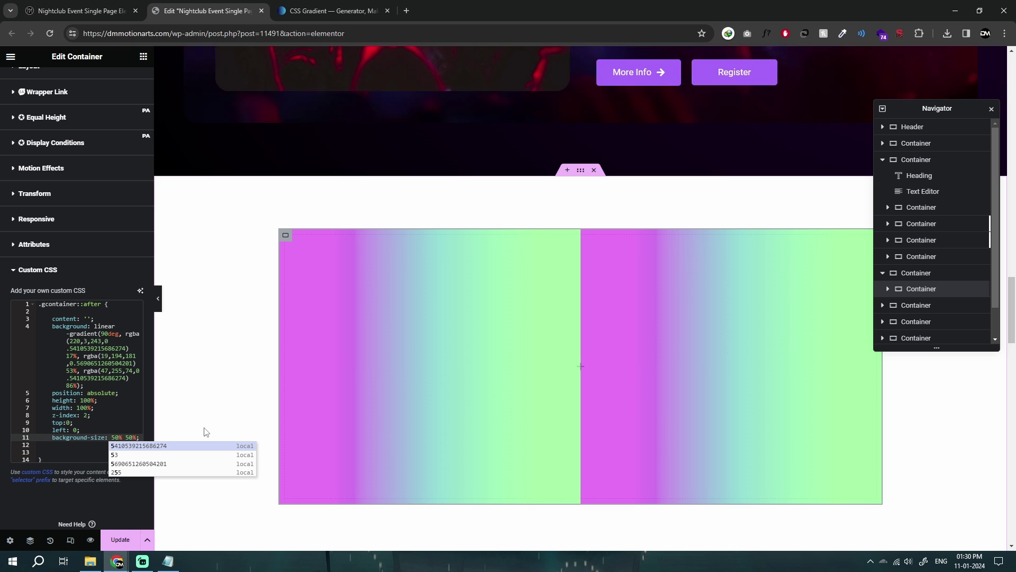
key("BackSpace")
type("2")
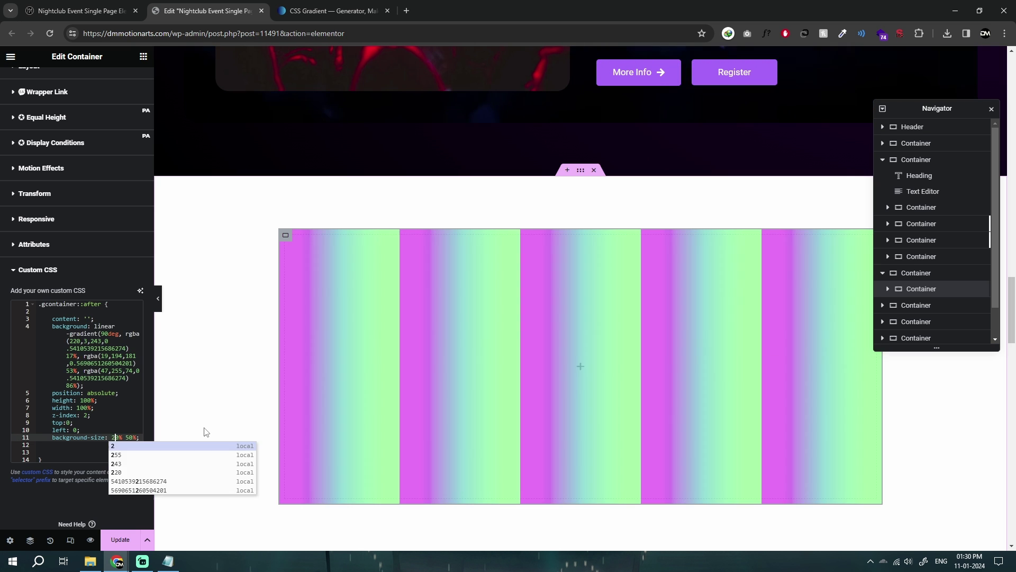
type("0")
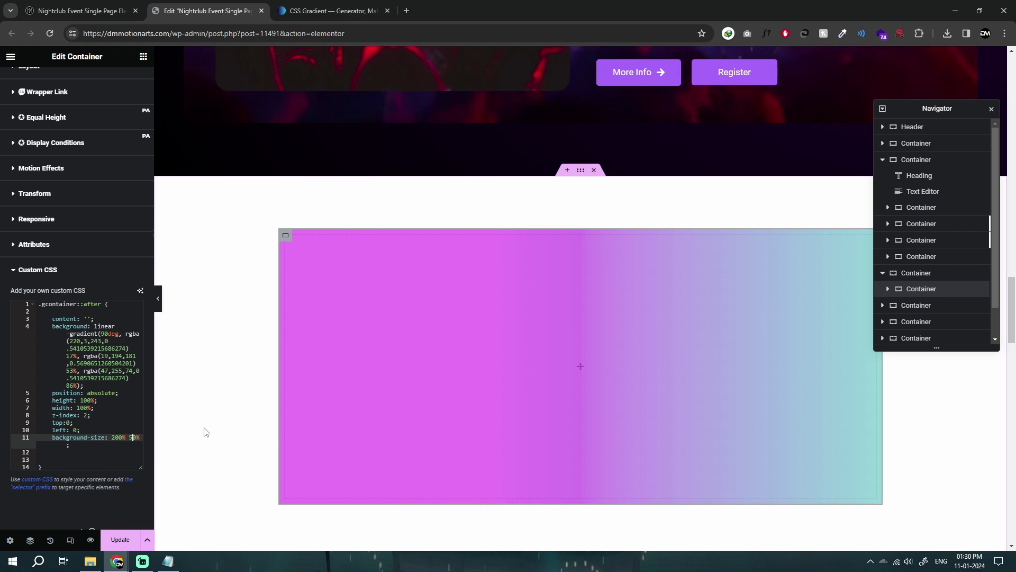
key("BackSpace")
type("20")
left_click(121, 430)
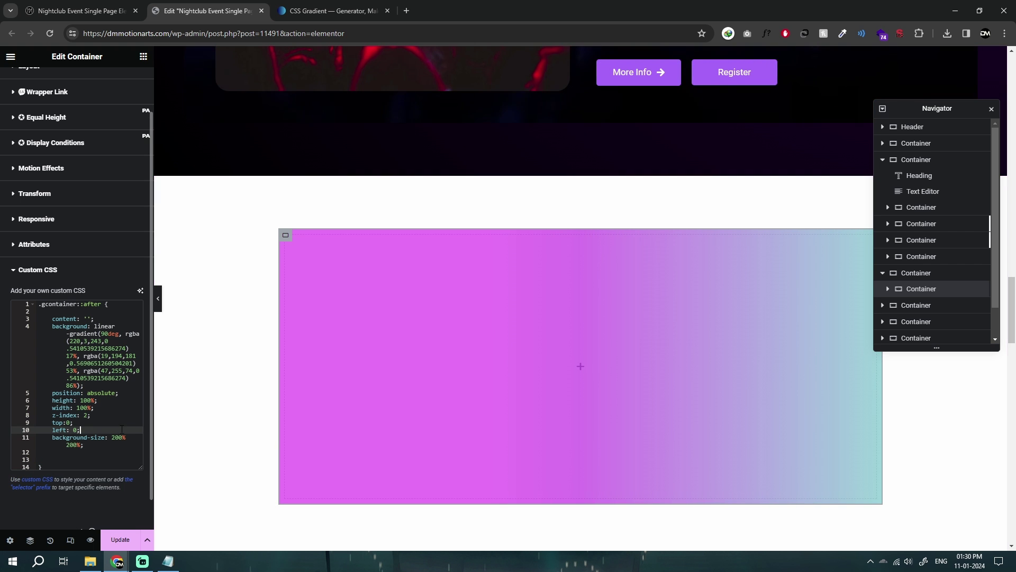
double_click(128, 438)
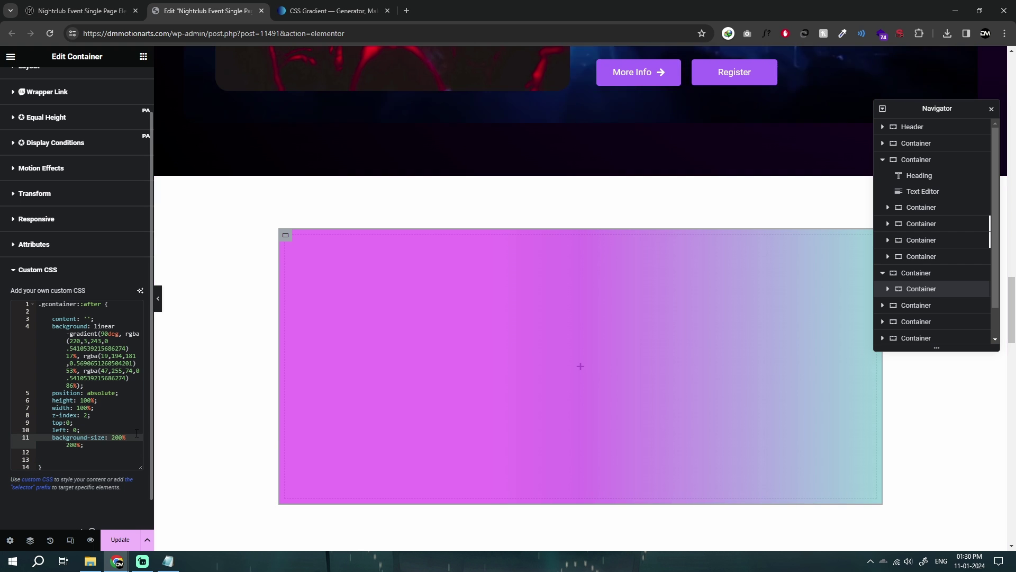
left_click_drag(52, 437, 103, 444)
key("BackSpace")
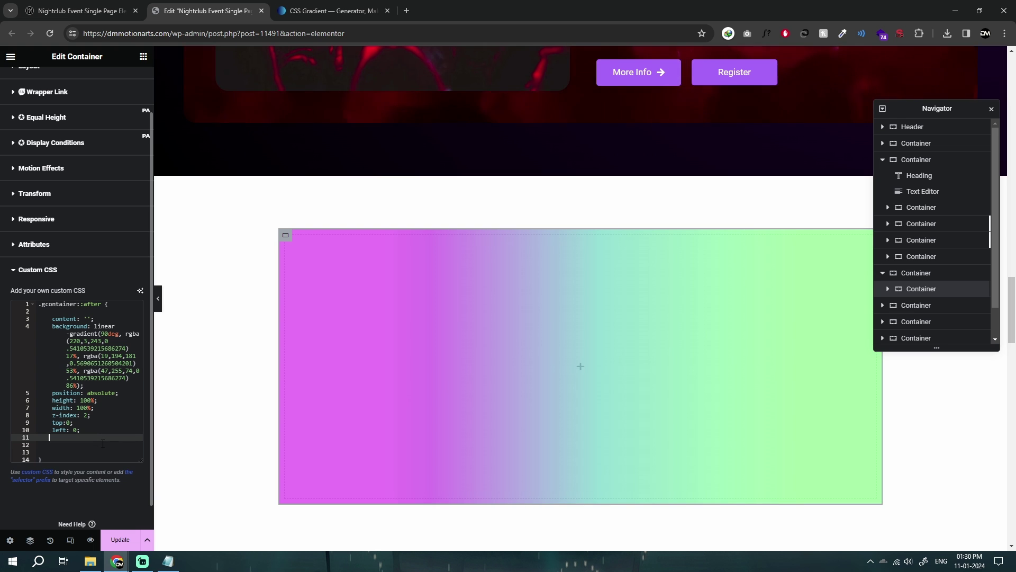
scroll(103, 444, "down", 1)
Step: Bring up the Notepad animation CSS notes alongside the Elementor editor
left_click(168, 561)
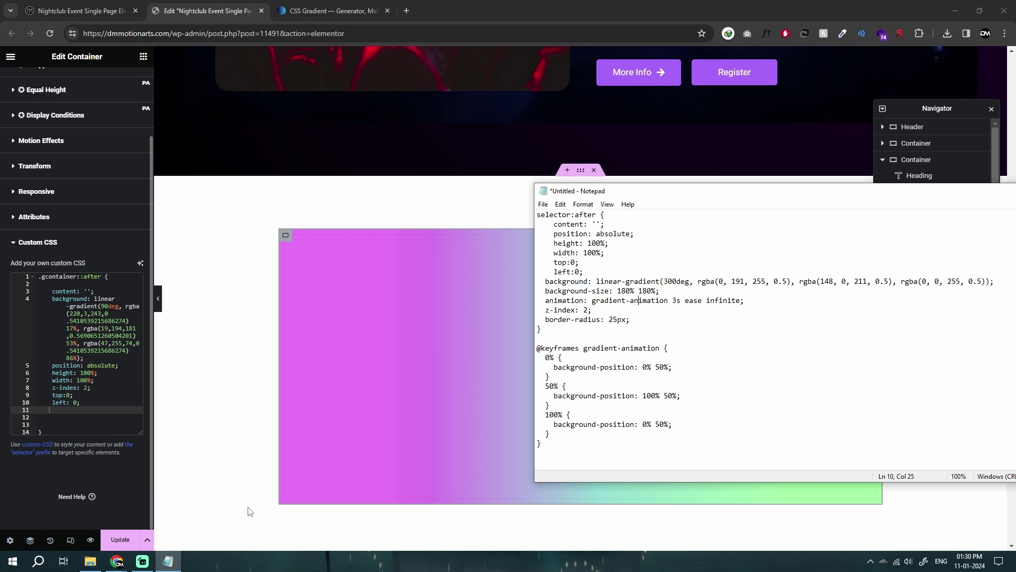
left_click(554, 291)
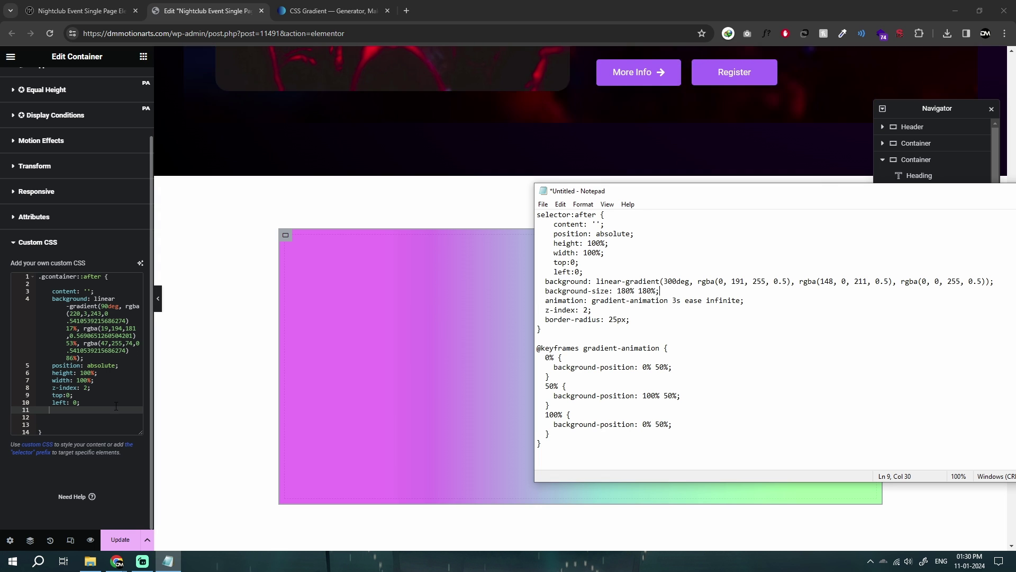
left_click(146, 525)
left_click(142, 561)
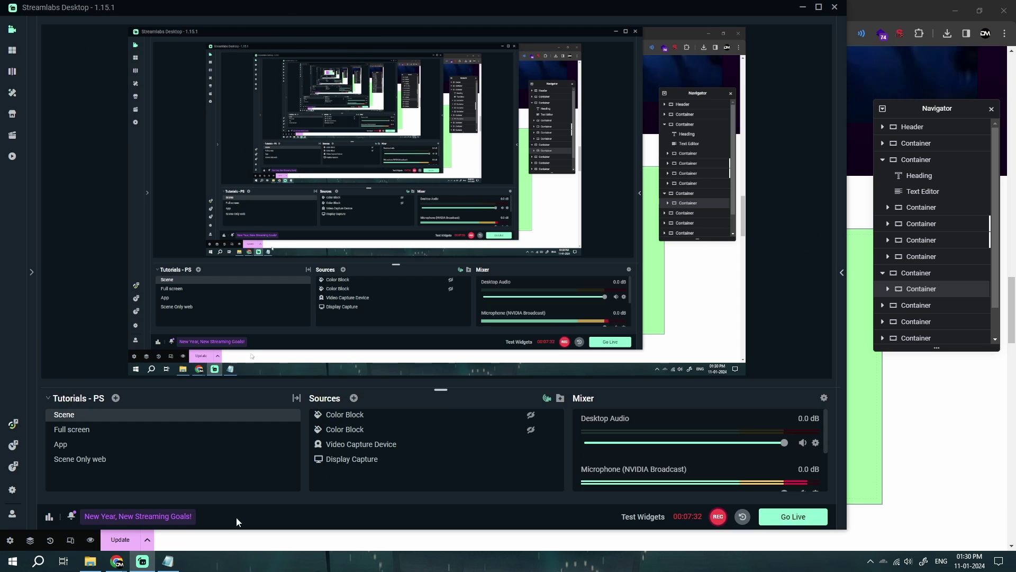
left_click(142, 561)
left_click(167, 561)
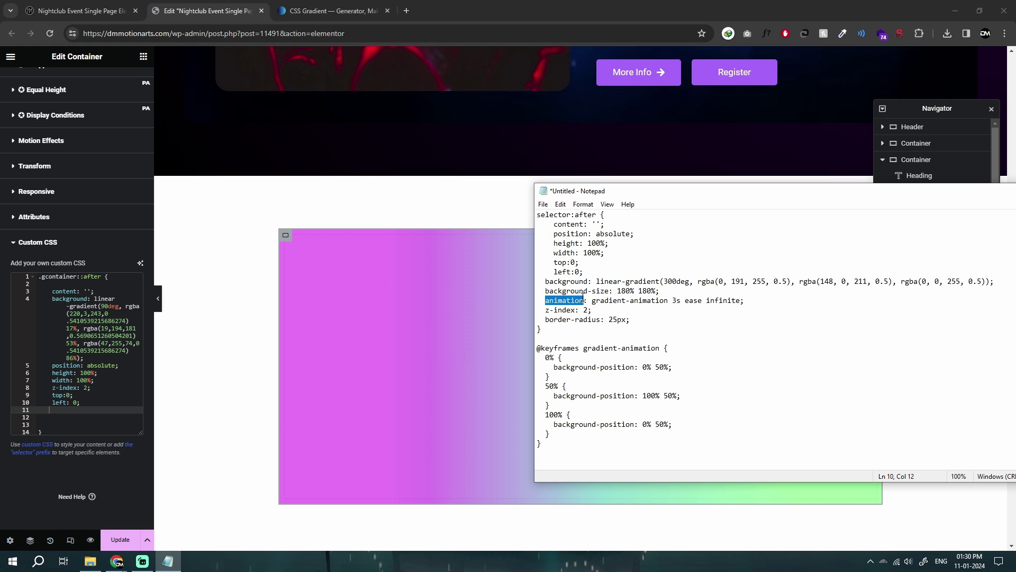
left_click(666, 300)
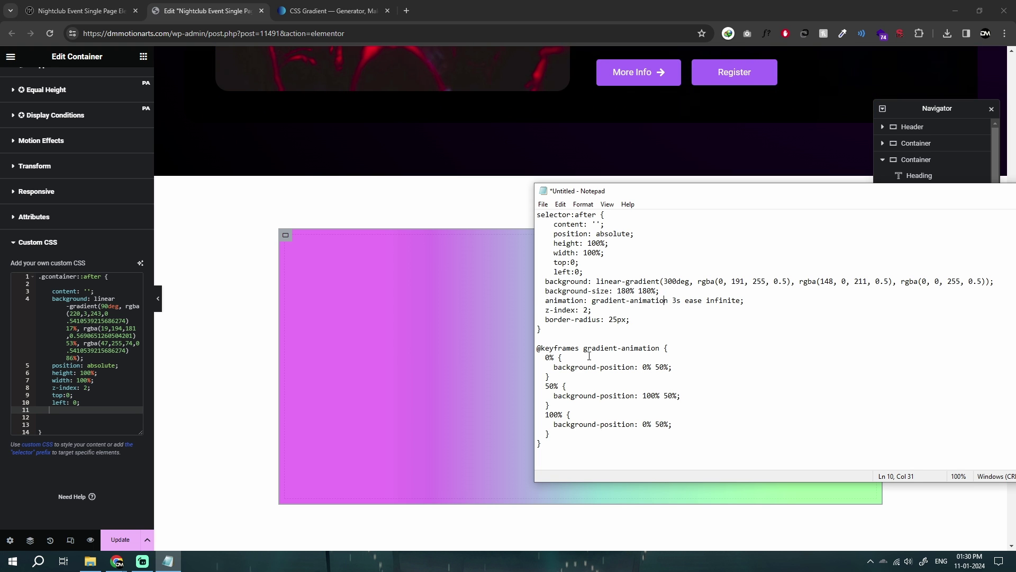
left_click(685, 302)
left_click(701, 301)
double_click(702, 301)
double_click(693, 300)
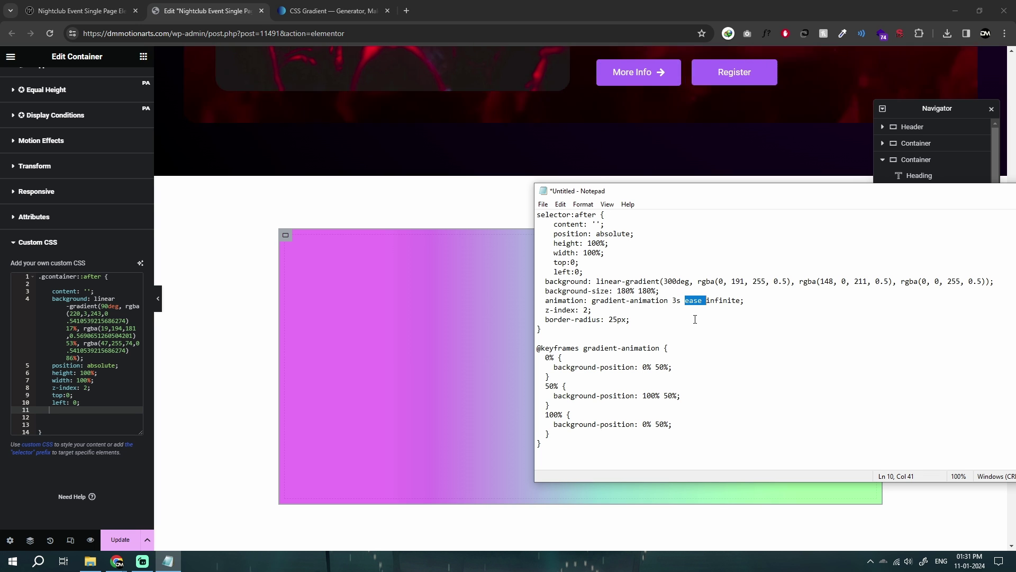
type("linear ")
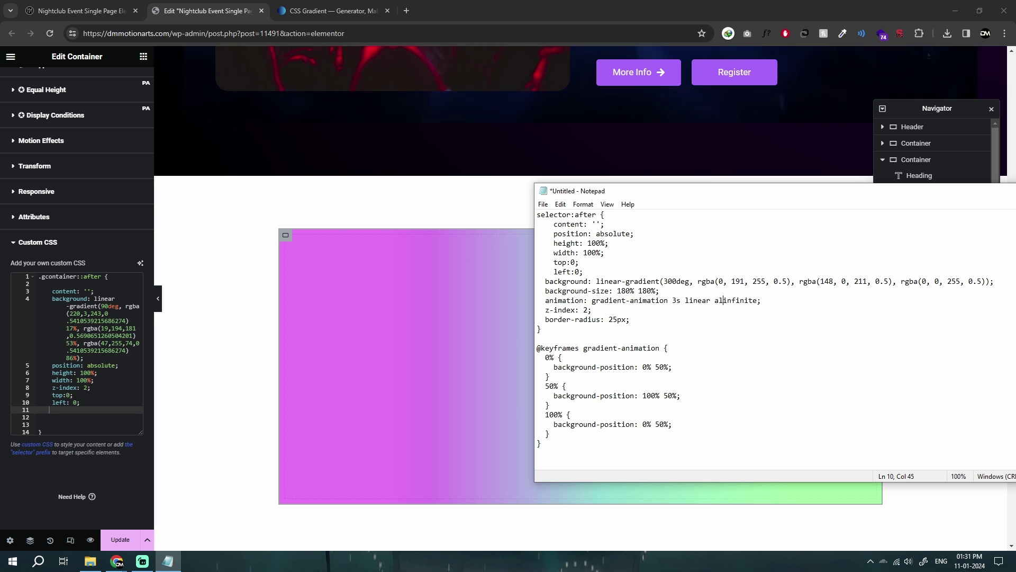
type("alternat")
key("BackSpace")
key("BackSpace")
key("BackSpace")
key("BackSpace")
key("BackSpace")
key("BackSpace")
key("BackSpace")
key("BackSpace")
key("BackSpace")
key("BackSpace")
key("BackSpace")
key("BackSpace")
key("BackSpace")
key("BackSpace")
key("BackSpace")
key("BackSpace")
key("BackSpace")
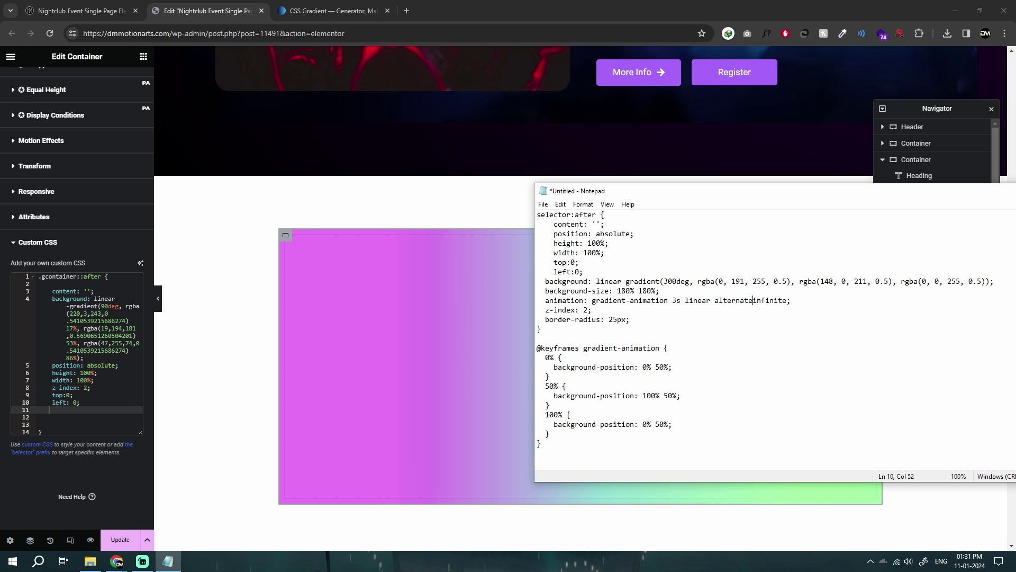
type("ease")
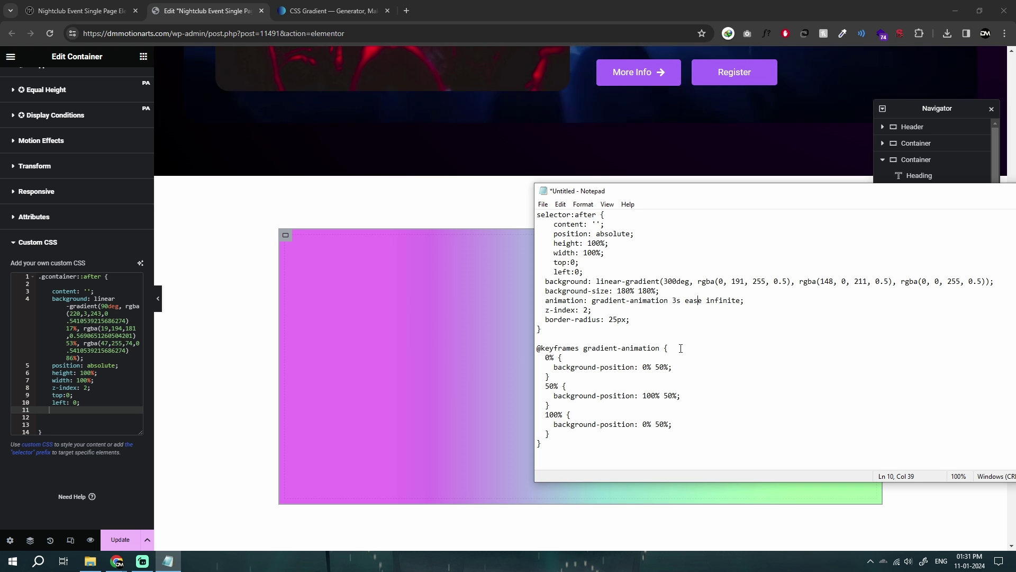
double_click(692, 300)
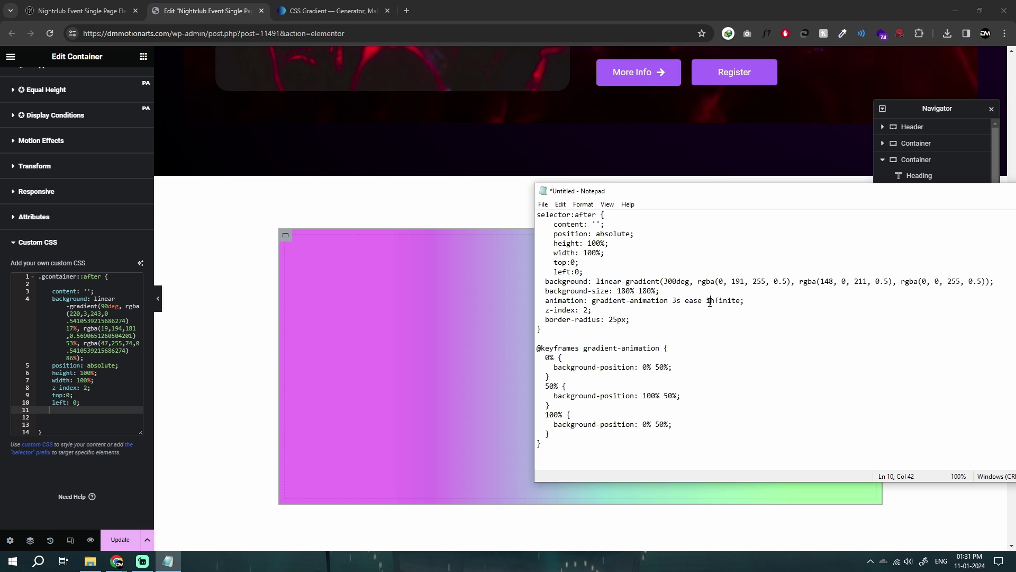
left_click(706, 301)
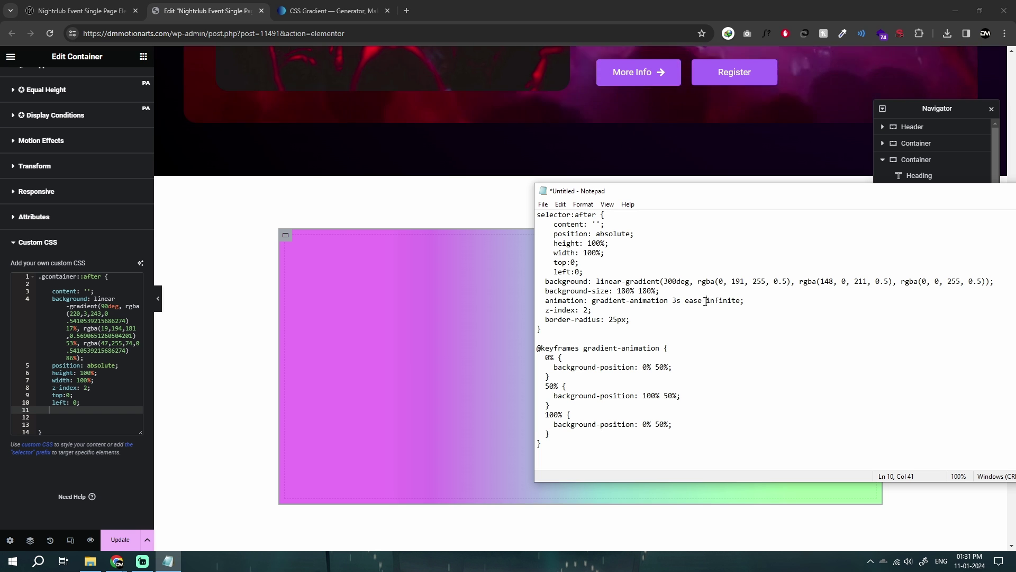
double_click(551, 357)
left_click_drag(549, 415, 557, 416)
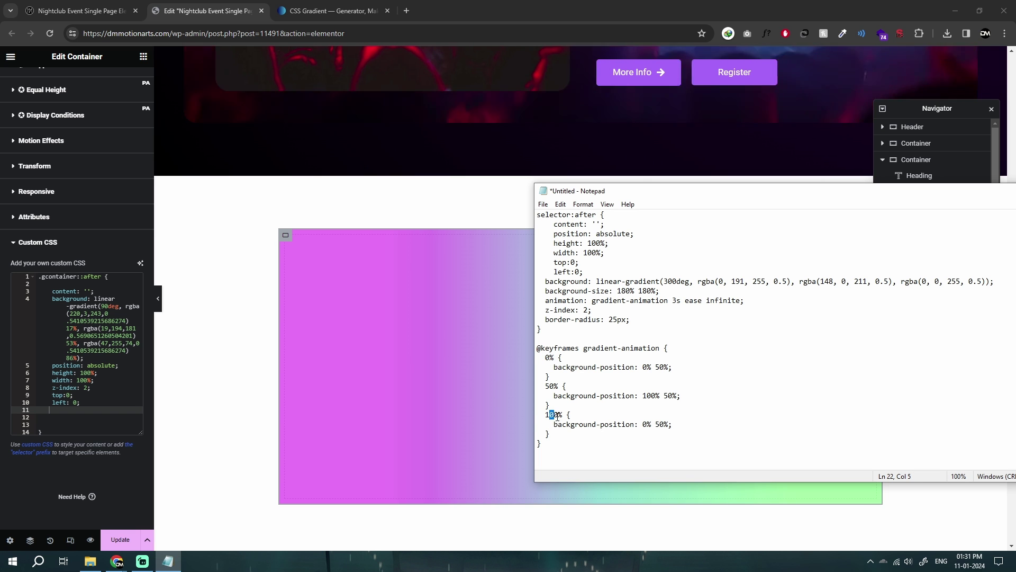